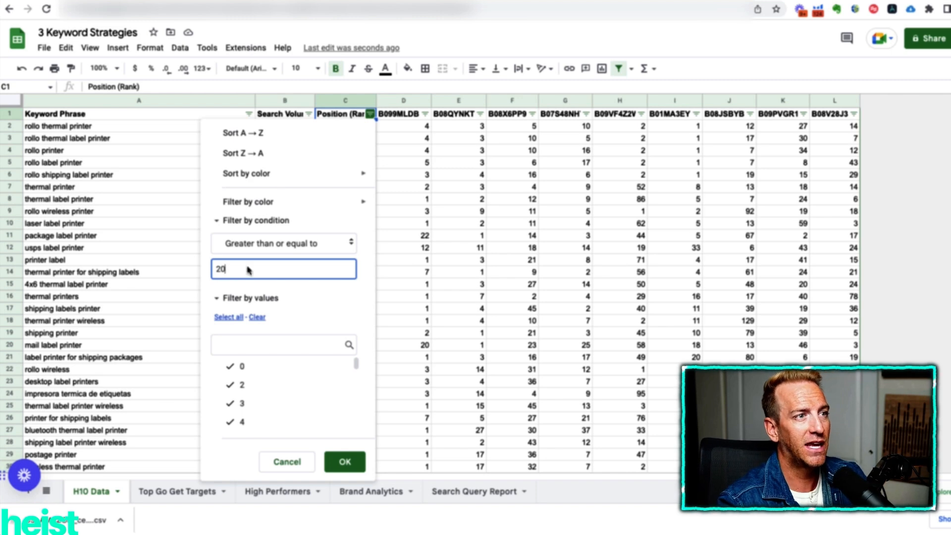
Apply the Position (Rank) filter of greater than or equal to 20, and filter column B099MLDBKJ to values less than or equal to 5.
click(345, 462)
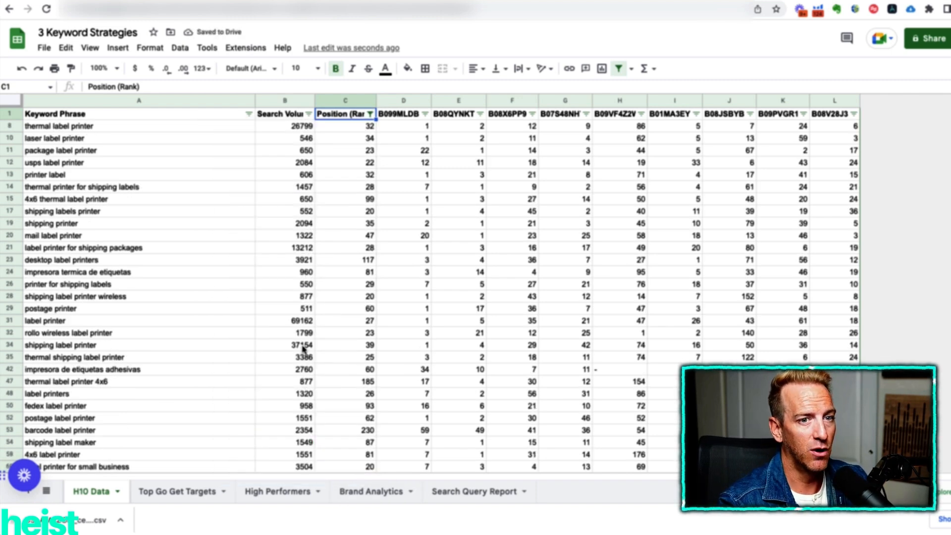
click(405, 101)
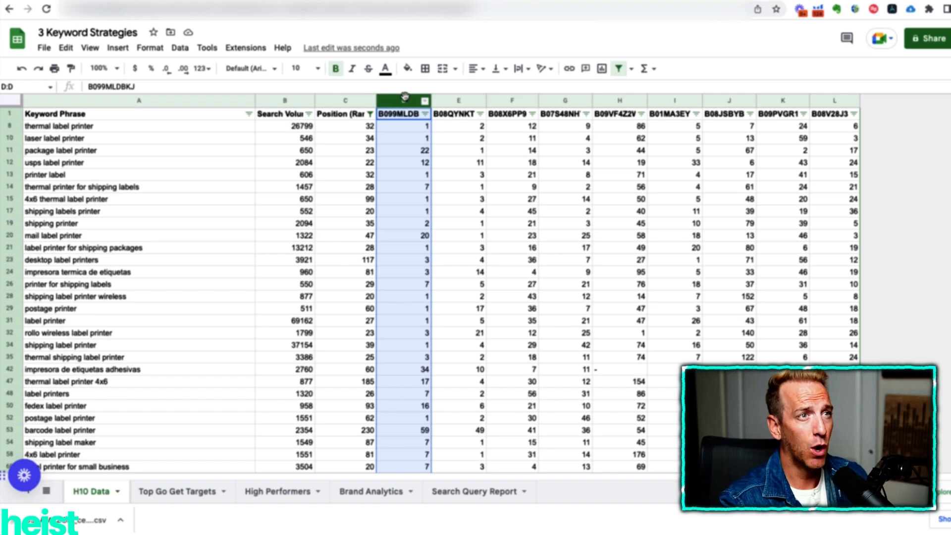
click(426, 115)
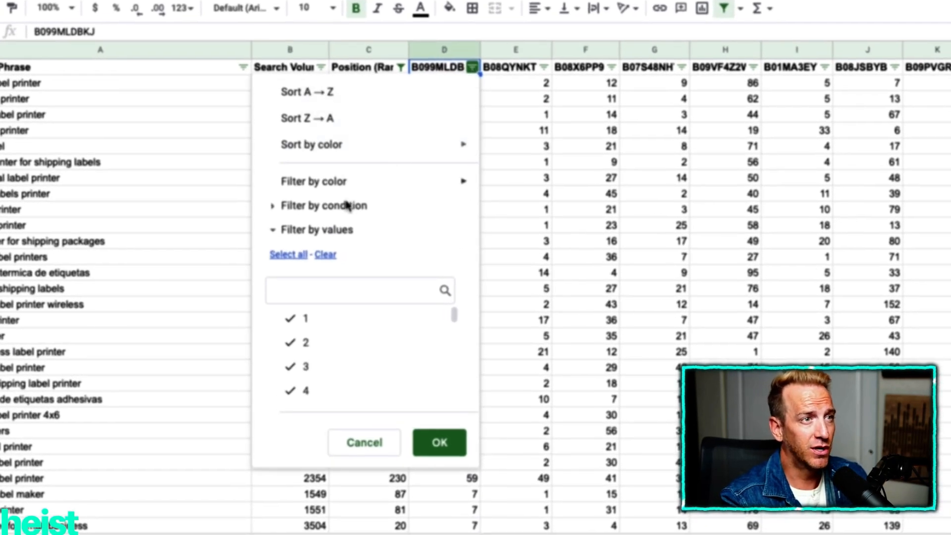
click(346, 205)
click(342, 234)
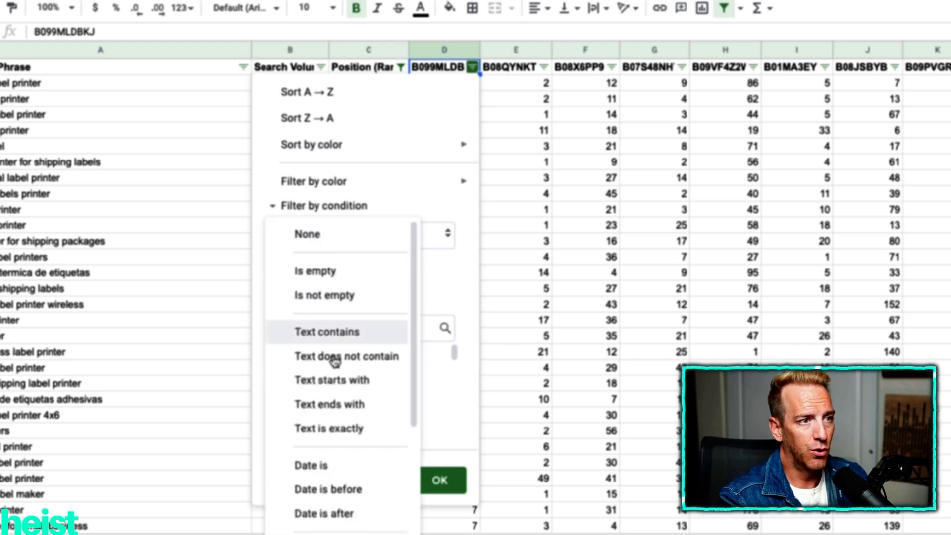
scroll(361, 345, down, 5)
click(342, 412)
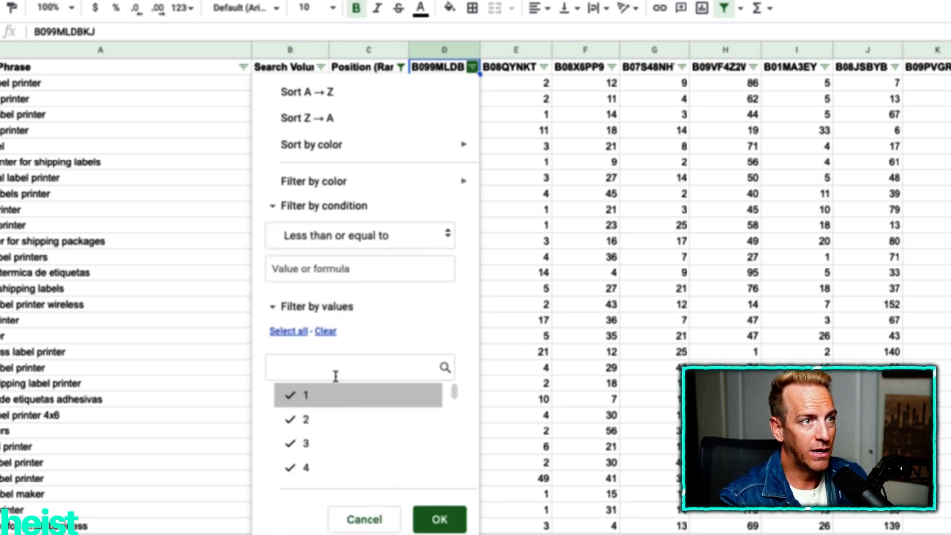
click(322, 272)
text(5)
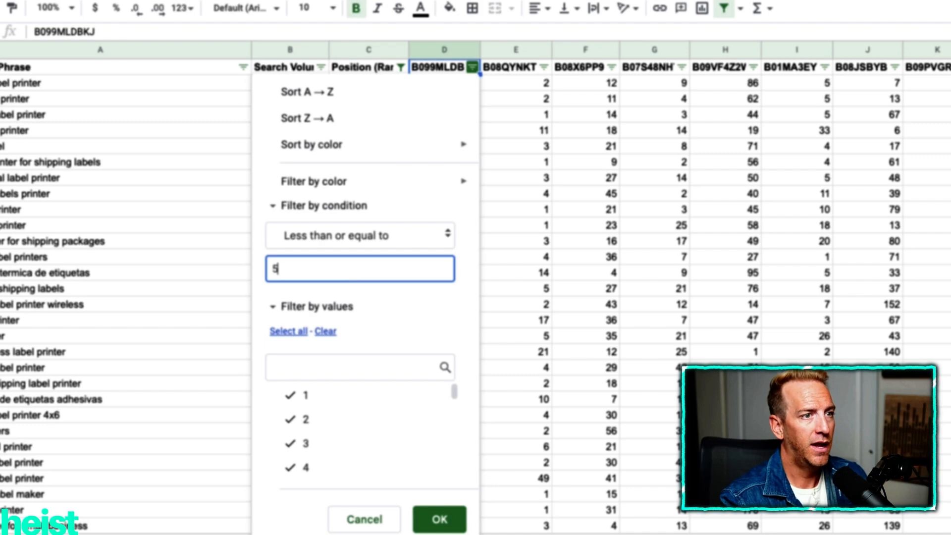
click(439, 519)
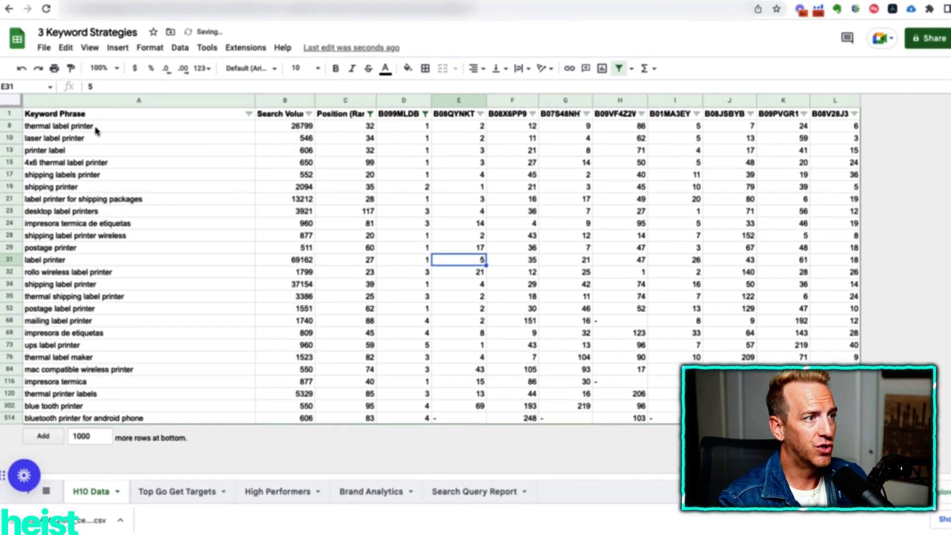
Copy the filtered keyword phrases and search volumes with headers to cell A1 of the Top Go Get Targets sheet and fit column A's width.
drag(58, 98, 71, 464)
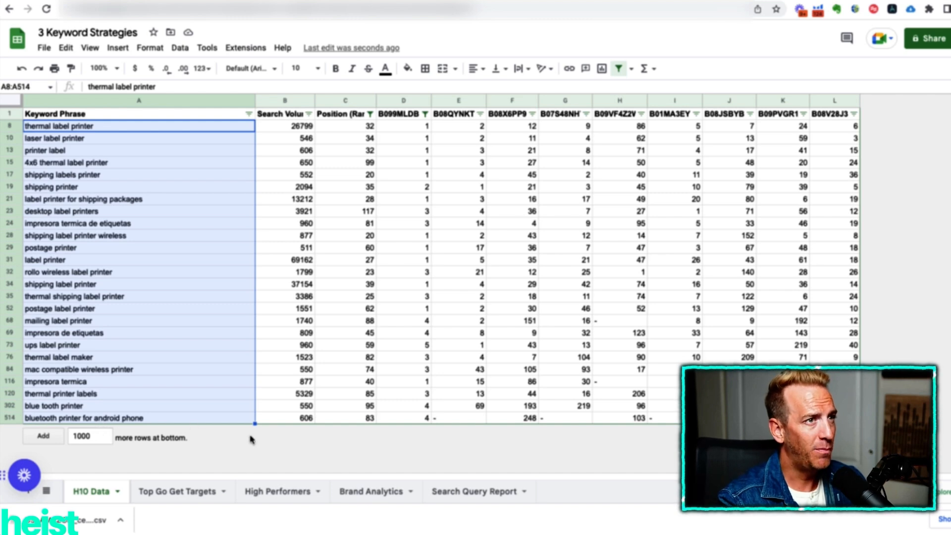
click(209, 261)
drag(97, 114, 304, 419)
click(154, 492)
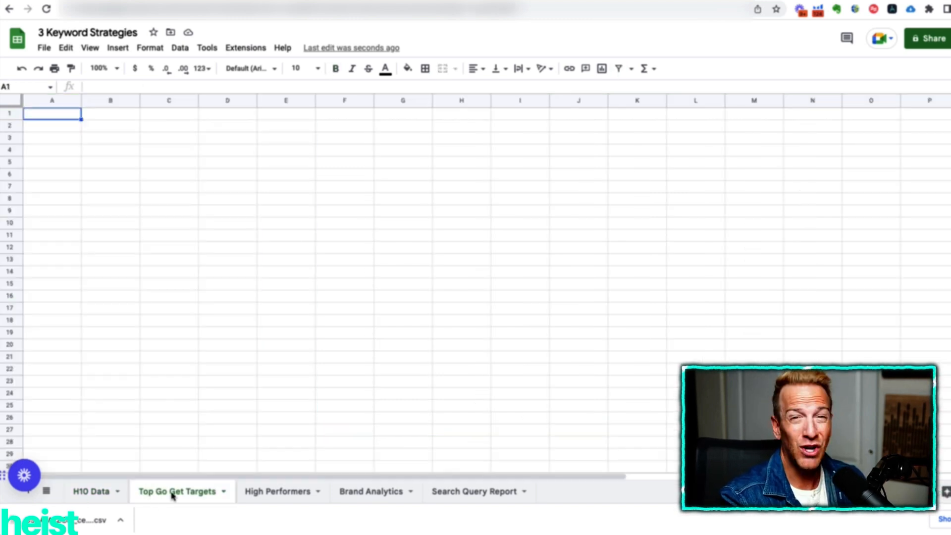
text(Keyword Phrase	Search Volume thermal label printer	26799 laser label printer	546 printer label	606 4x6 thermal label printer	650 shipping labels printer	552 shipping printer	2094 label printer for shipping packages	13212 desktop label printers	3921 impresora termica de etiquetas	960 shipping label printer wireless	877 postage printer	511 label printer	69162 rollo wireless label printer	1799 shipping label printer	37154 thermal shipping label printer	3386 postage label printer	1551 mailing label printer	1740 impresora de etiquetas	809 ups label printer	960 thermal label maker	1523 mac compatible wireless printer	550 impresora termica	877 thermal printer labels	5329 blue tooth printer	550 bluetooth printer for android phone	606)
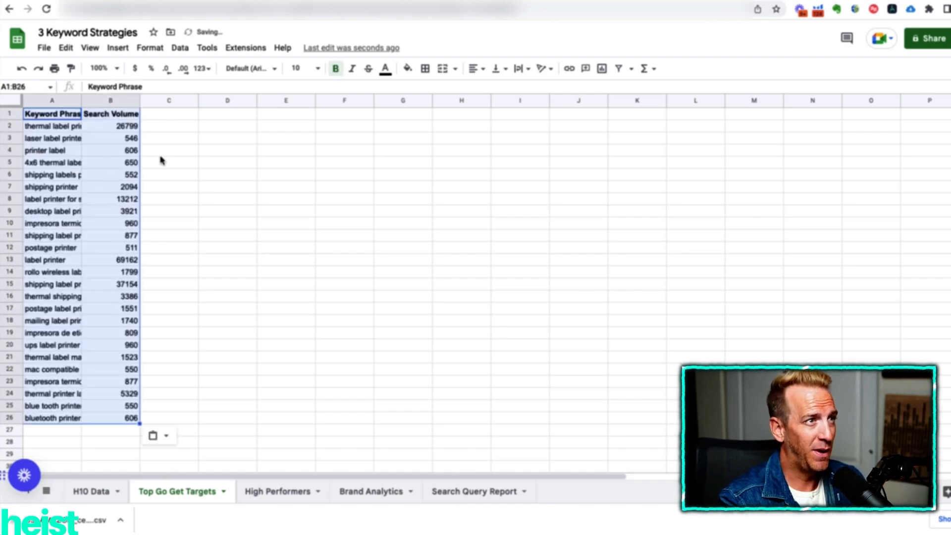
double_click(81, 100)
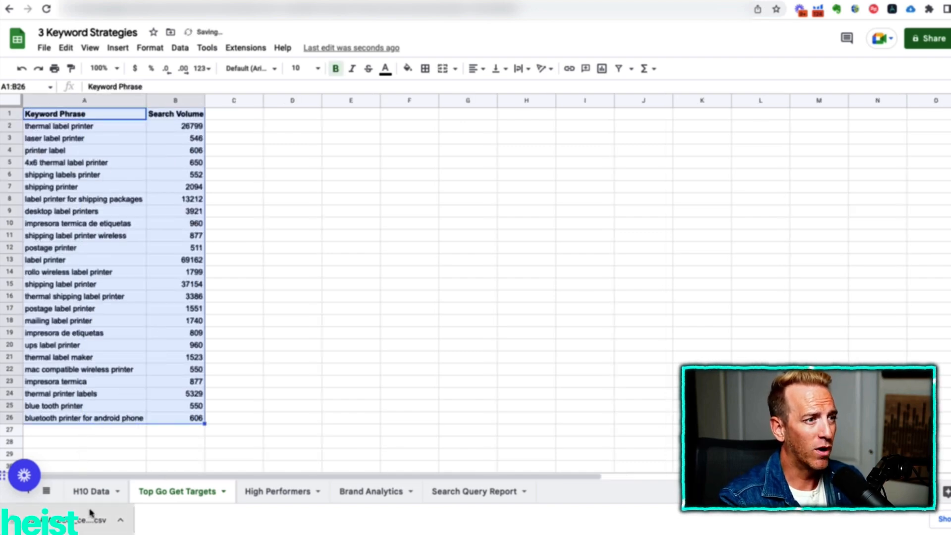
Reset the B099MLDBKJ column's filter condition to None on the H10 Data sheet.
click(89, 492)
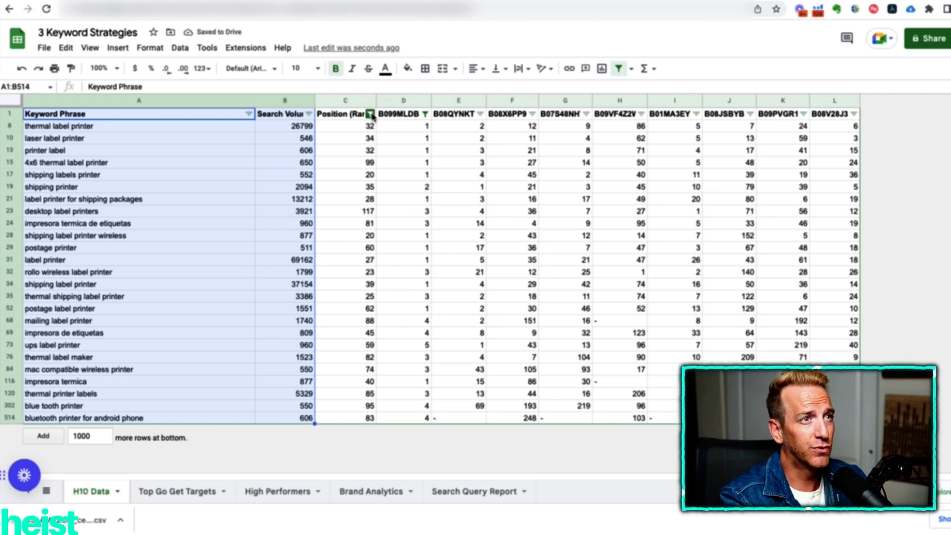
click(425, 114)
mouse_move(350, 202)
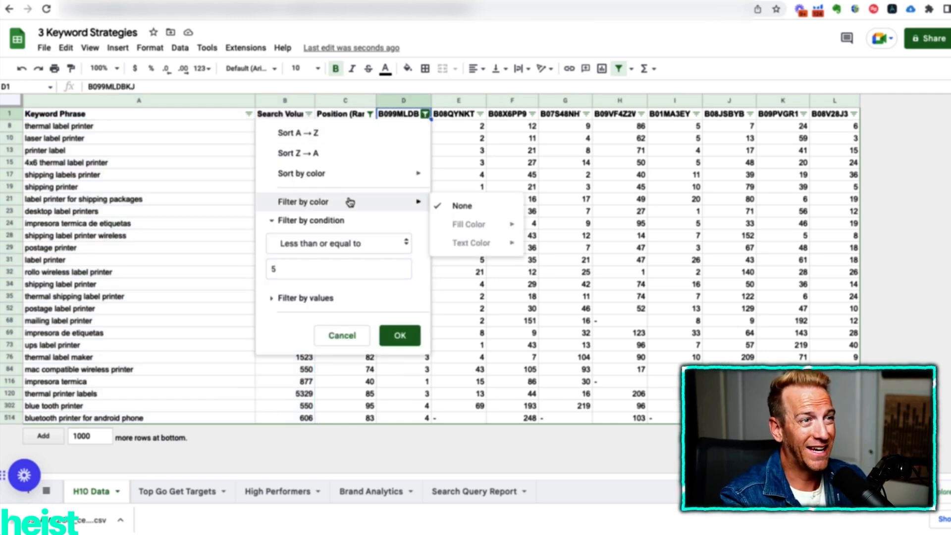
click(336, 246)
click(298, 33)
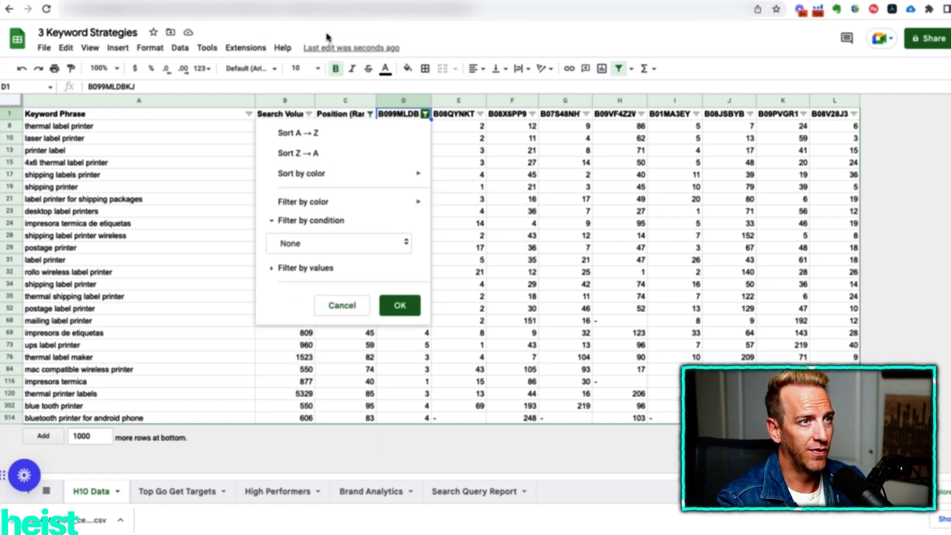
click(399, 306)
click(443, 224)
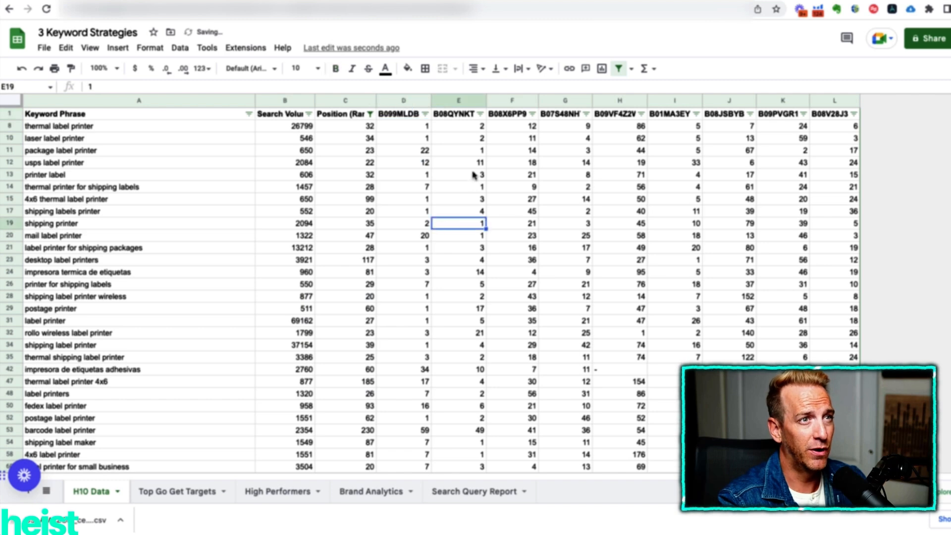
Filter column B08QYNKT7L to show only values less than or equal to 5.
click(481, 115)
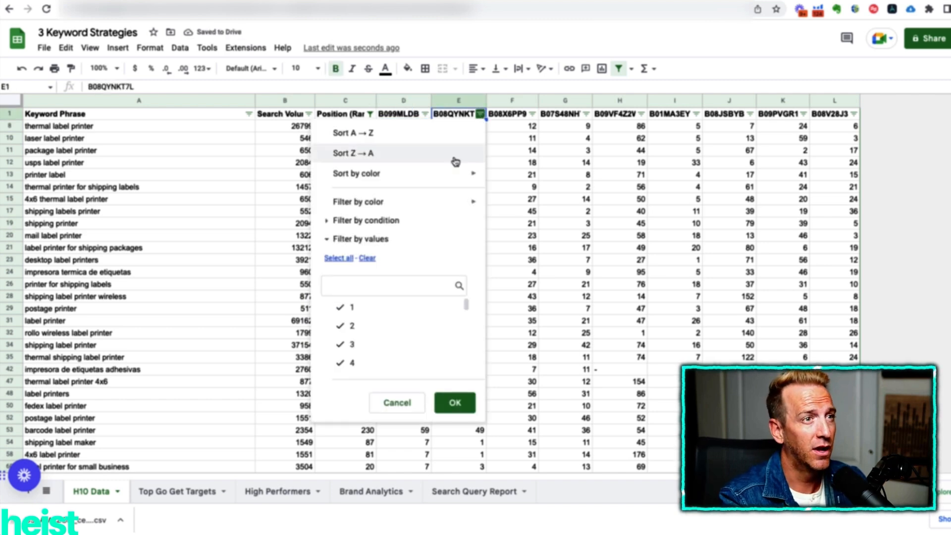
click(415, 223)
click(388, 244)
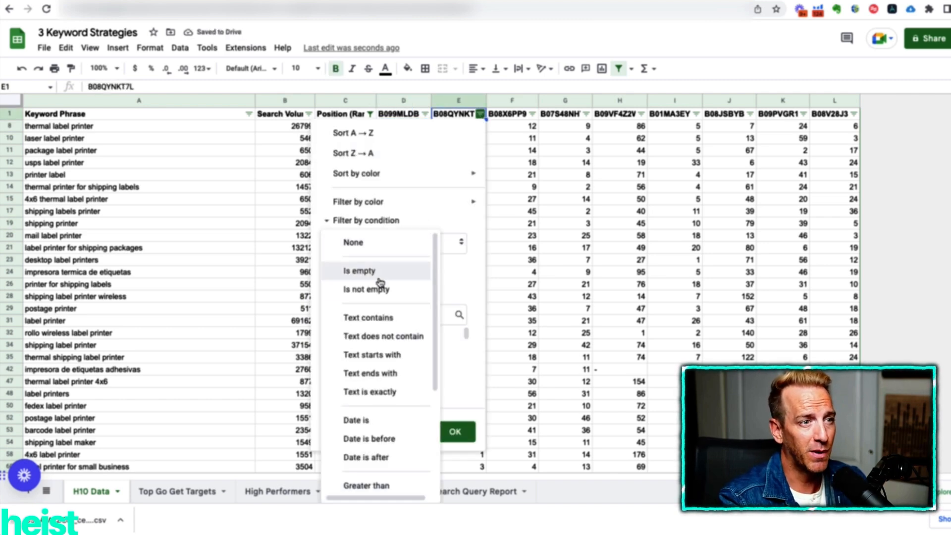
scroll(387, 366, down, 5)
click(385, 378)
click(372, 273)
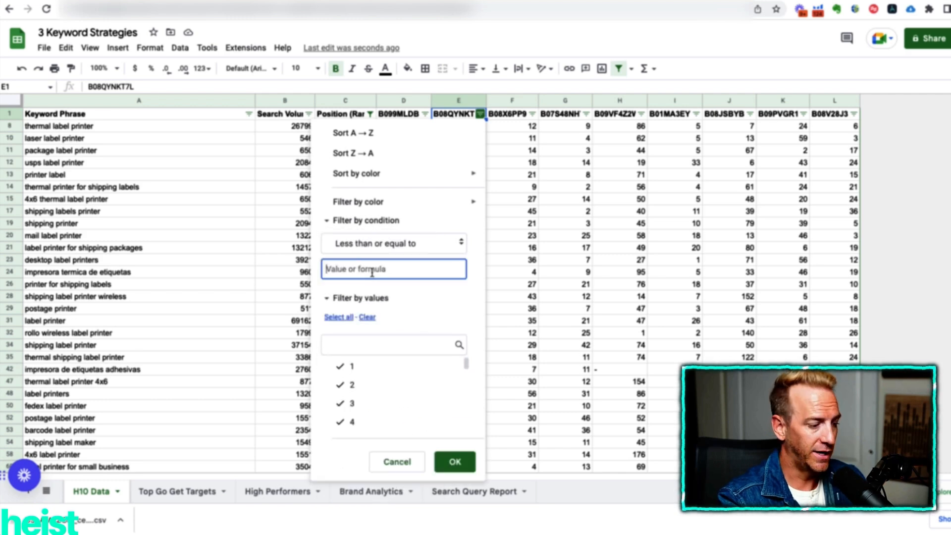
text(5)
click(455, 461)
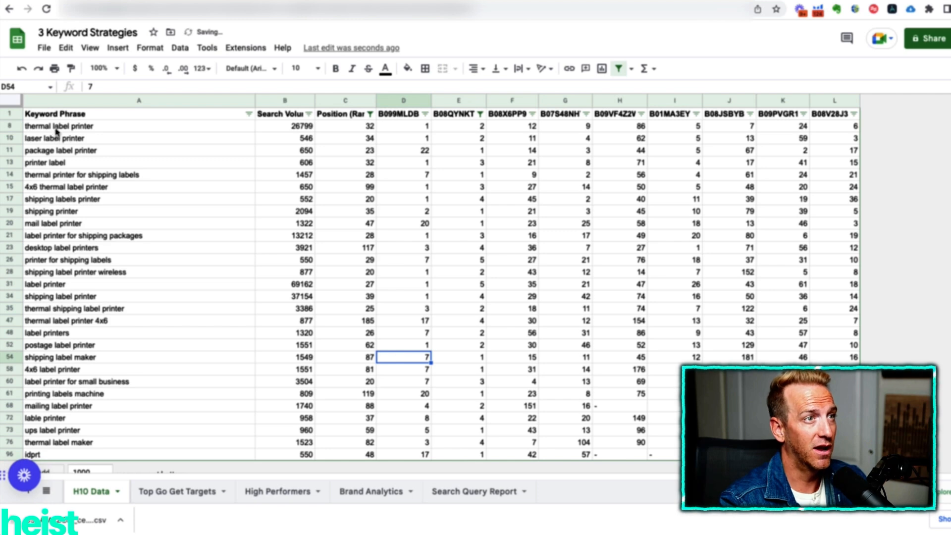
Copy the filtered keyword phrases and search volumes, without headers, below the existing list in the Top Go Get Targets sheet, starting at A27.
drag(57, 128, 274, 469)
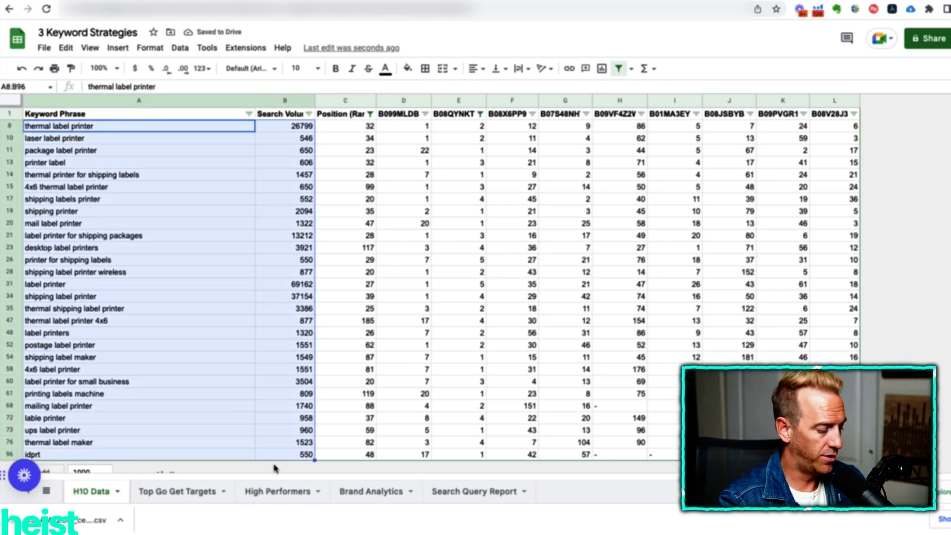
click(178, 491)
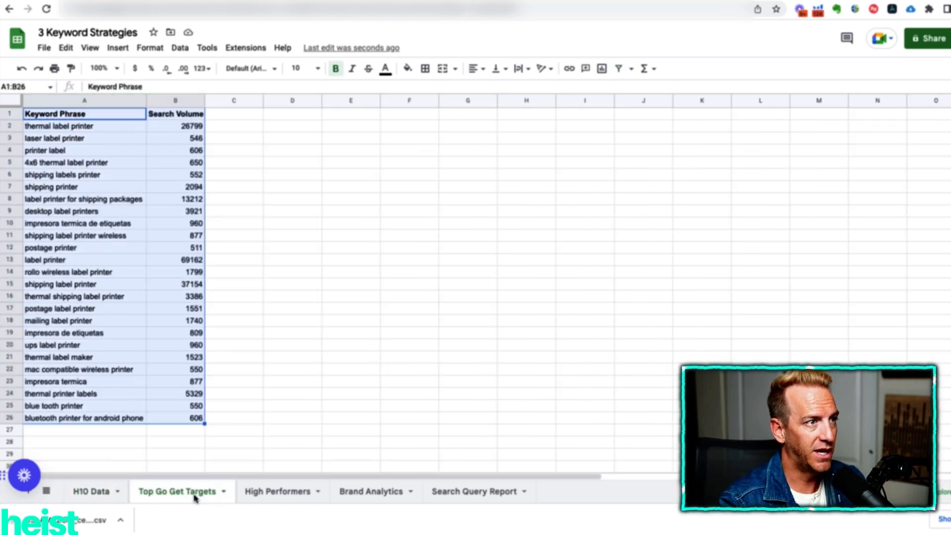
click(84, 434)
key(ctrl+v)
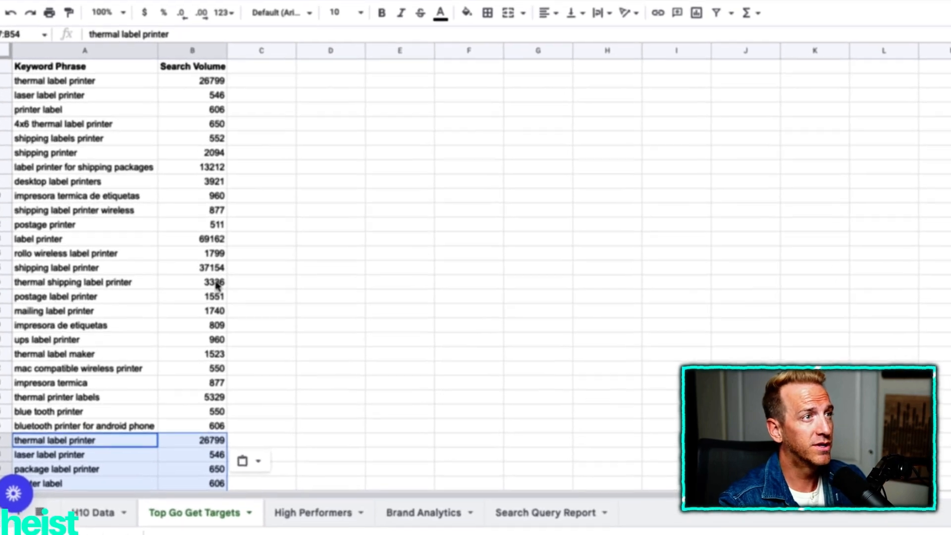
Remove duplicate rows from the keyword list, analyzing columns A and B.
click(190, 296)
click(209, 37)
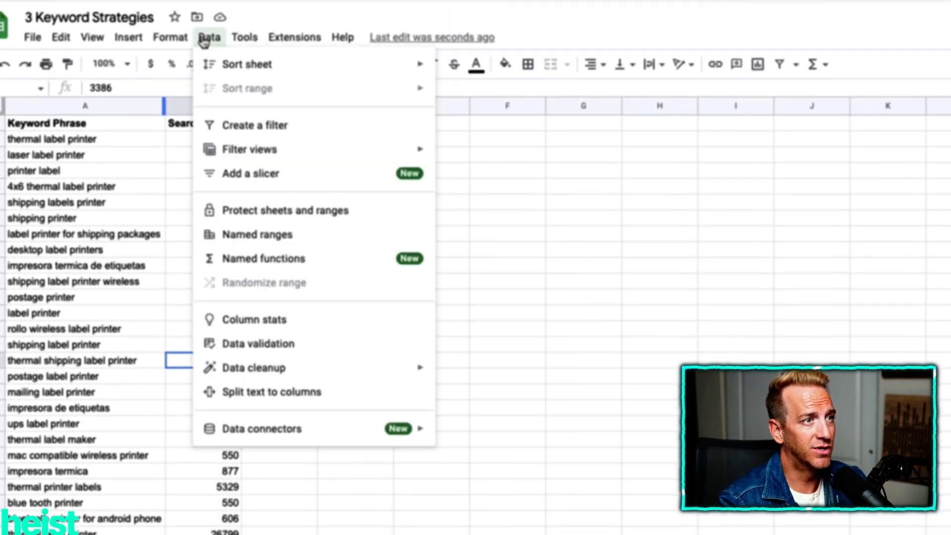
mouse_move(311, 370)
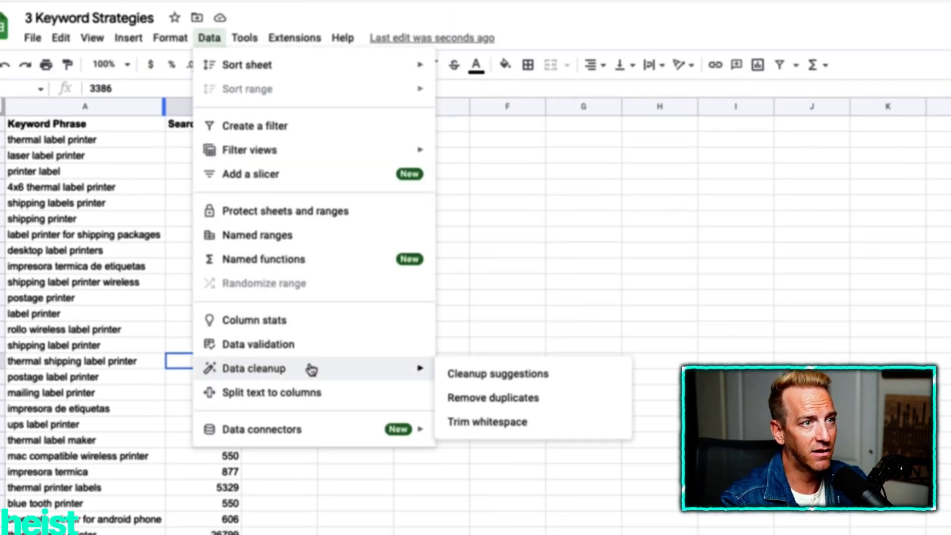
click(502, 398)
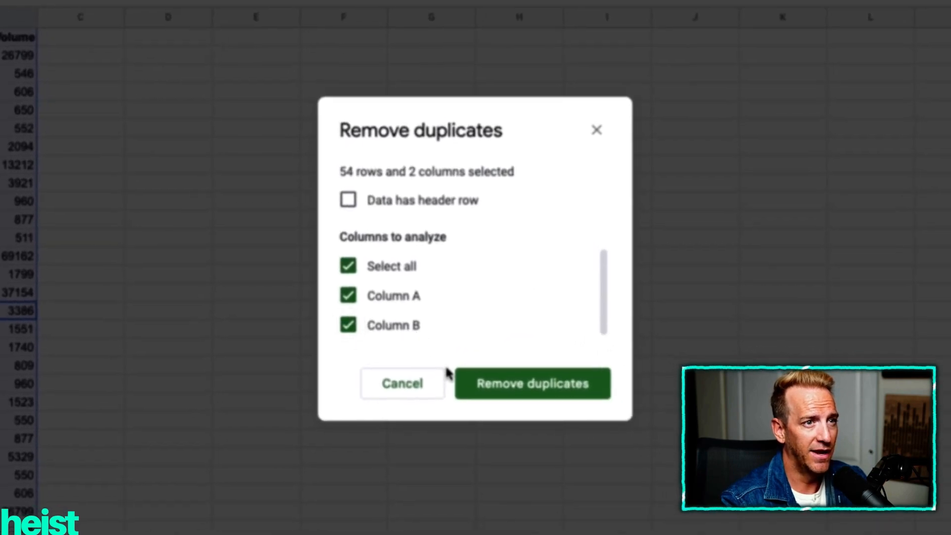
click(484, 387)
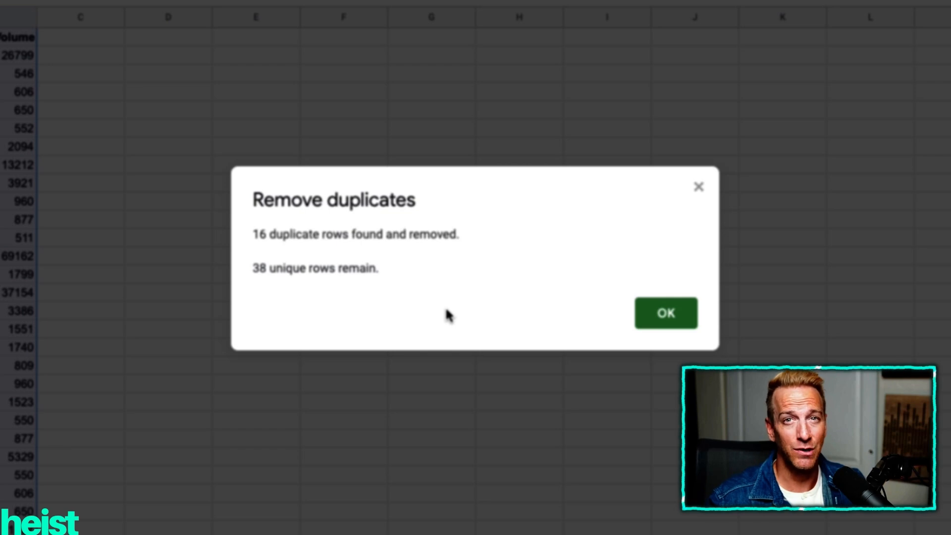
click(682, 320)
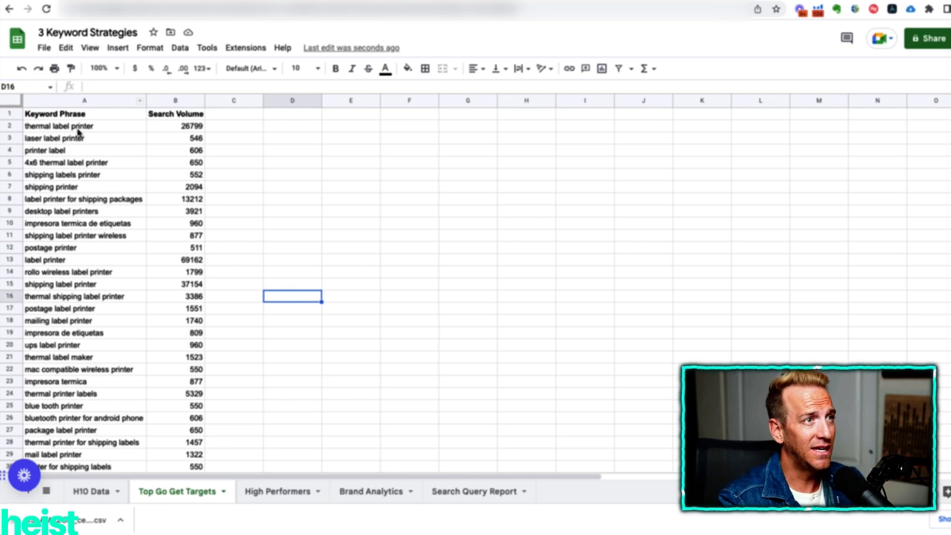
Create a filter on columns A and B and sort the list by Search Volume from Z to A.
click(137, 102)
drag(137, 101, 149, 102)
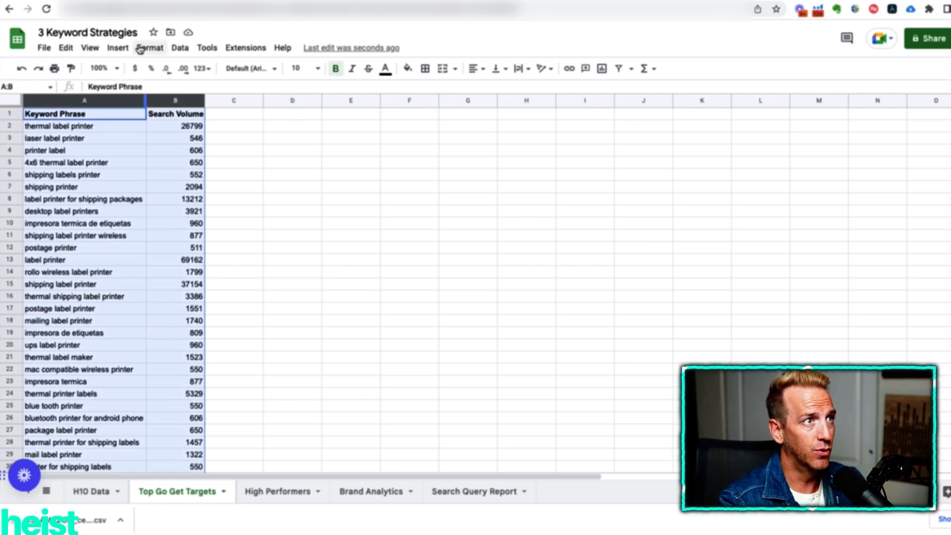
click(171, 48)
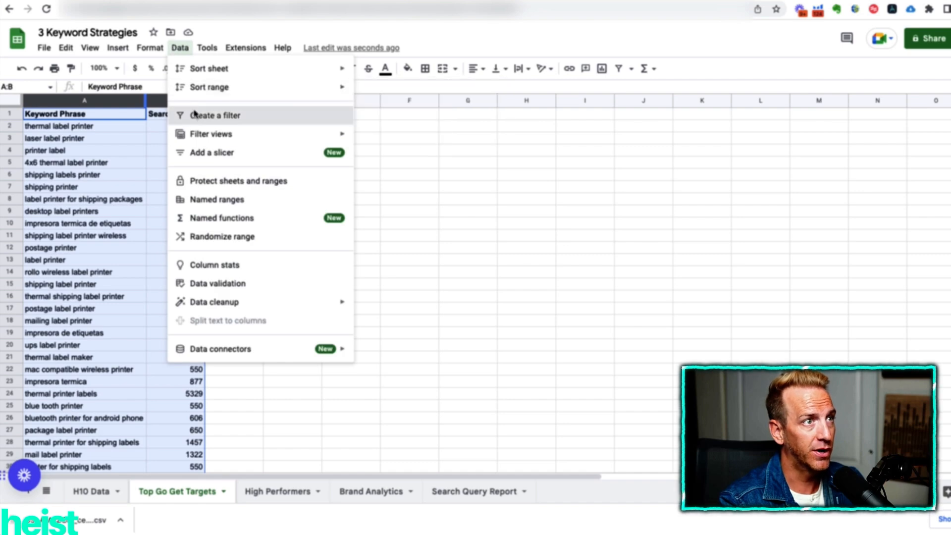
click(210, 115)
click(200, 115)
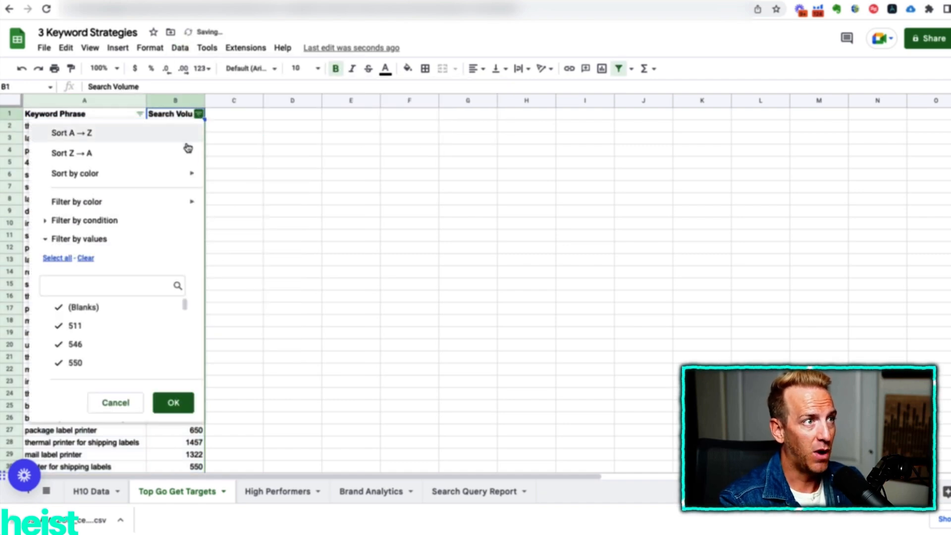
click(102, 153)
click(227, 319)
drag(74, 127, 98, 141)
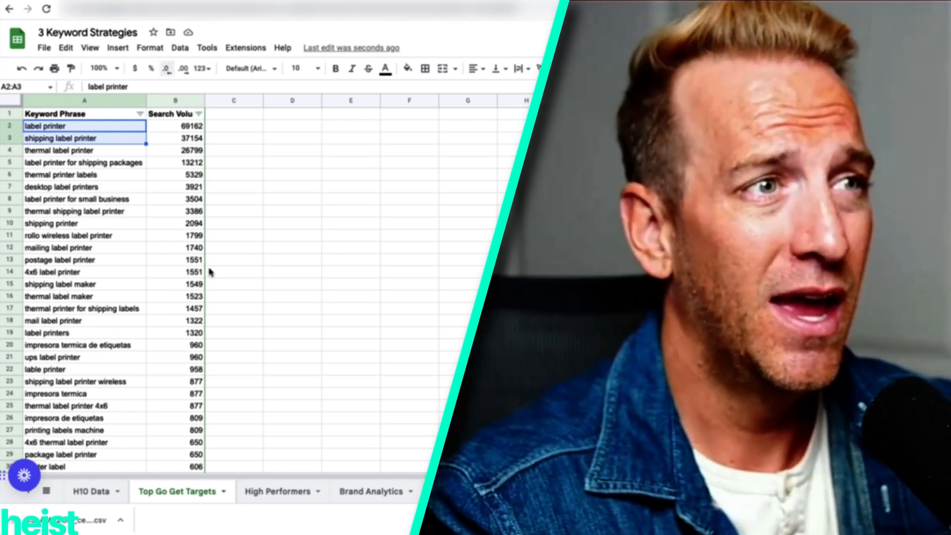
click(266, 343)
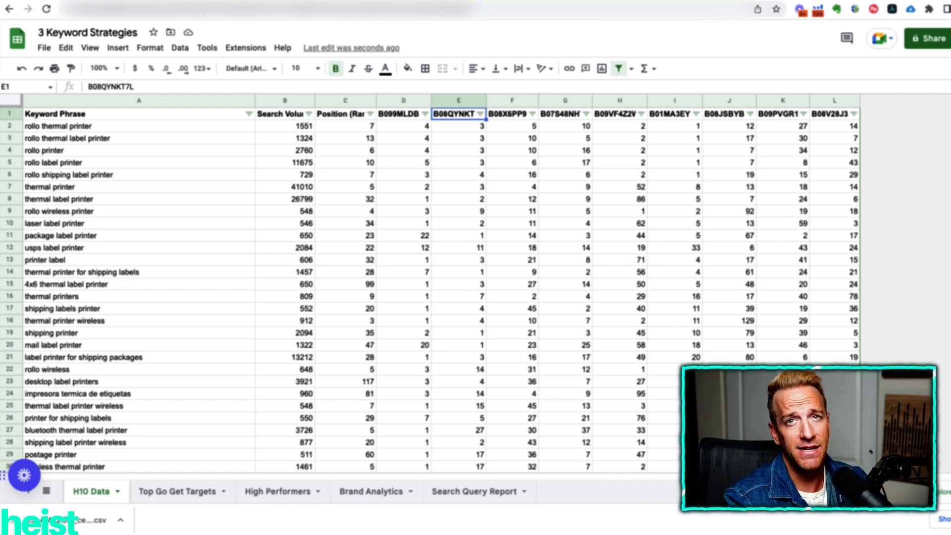
Filter the Position (Rank) column in H10 Data to show only values less than or equal to 5.
click(370, 114)
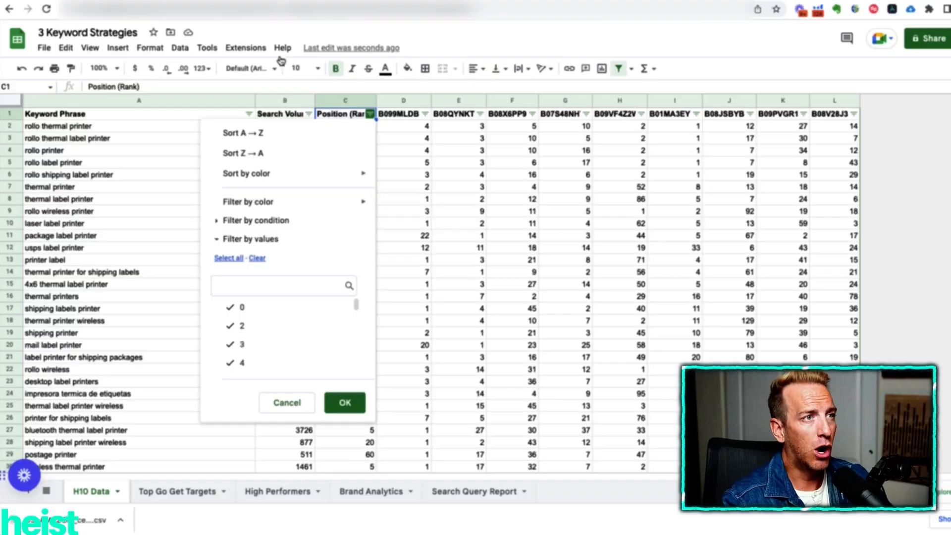
click(254, 221)
click(254, 243)
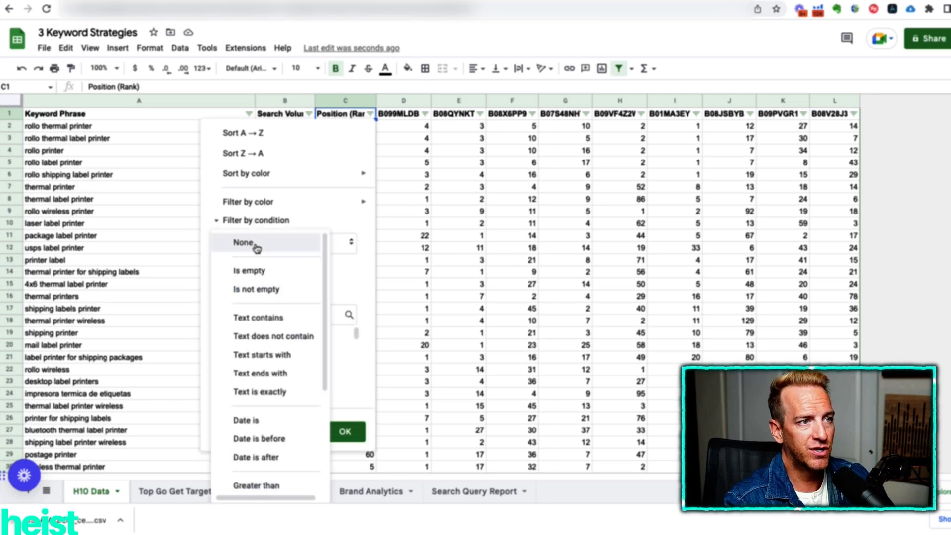
scroll(256, 346, down, 1)
scroll(255, 345, down, 2)
click(255, 377)
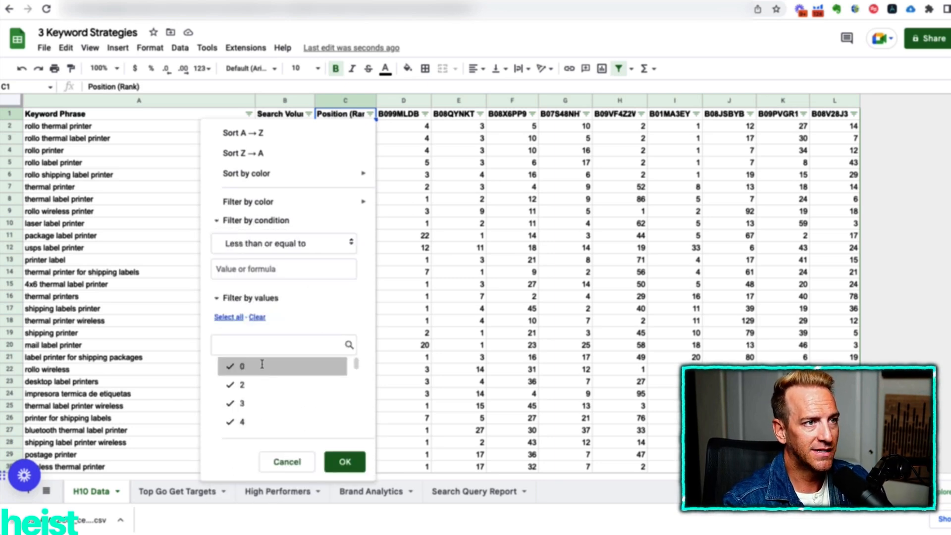
click(236, 268)
text(5)
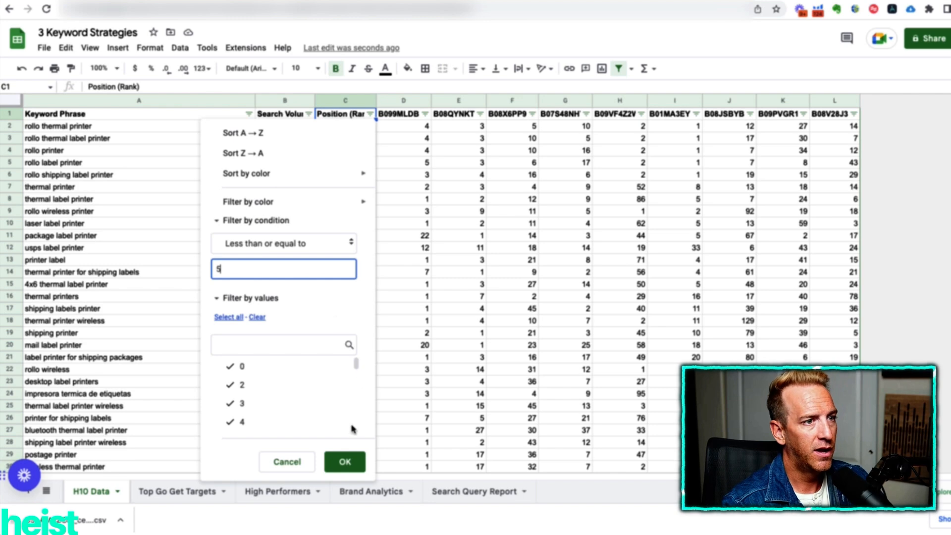
click(345, 462)
Copy the filtered keyword phrases and search volumes, including headers, into the High Performers sheet starting at A1.
drag(133, 126, 138, 299)
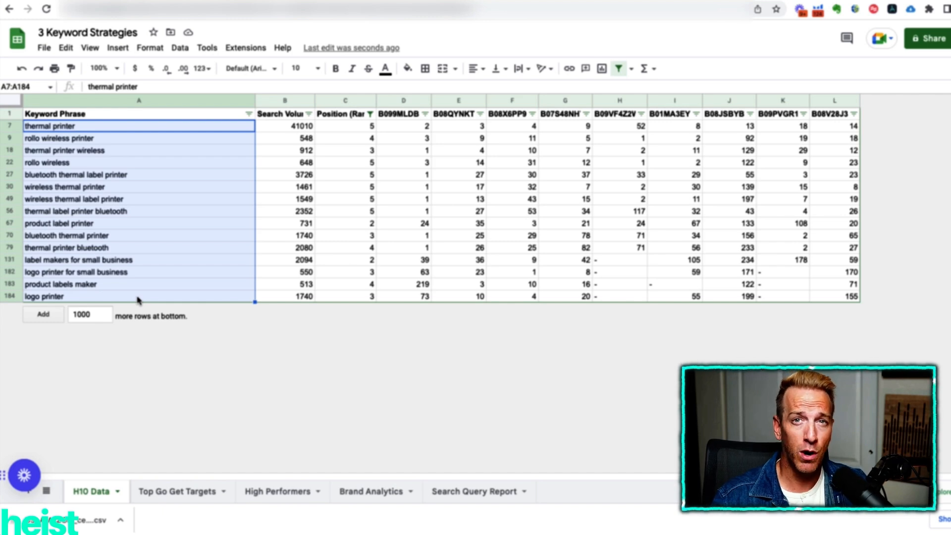
click(180, 236)
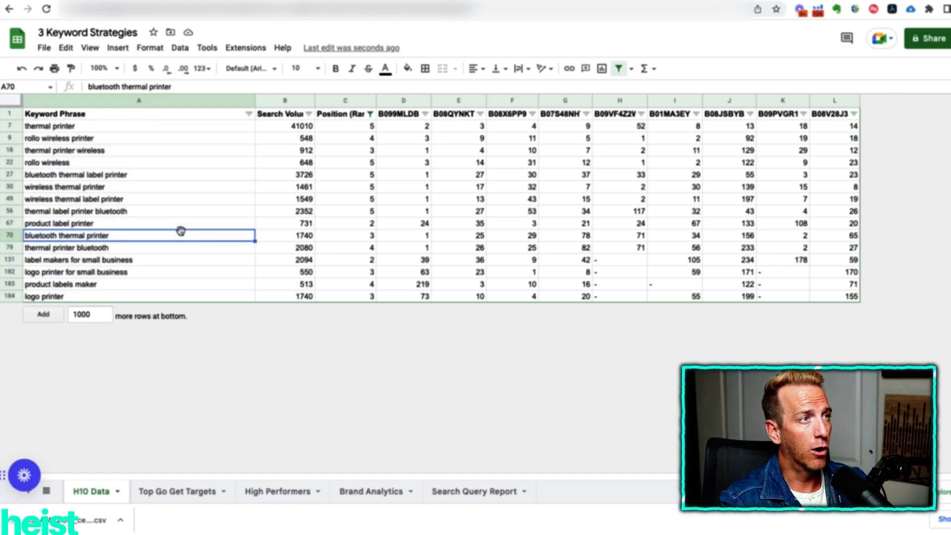
drag(122, 114, 304, 296)
key(ctrl+c)
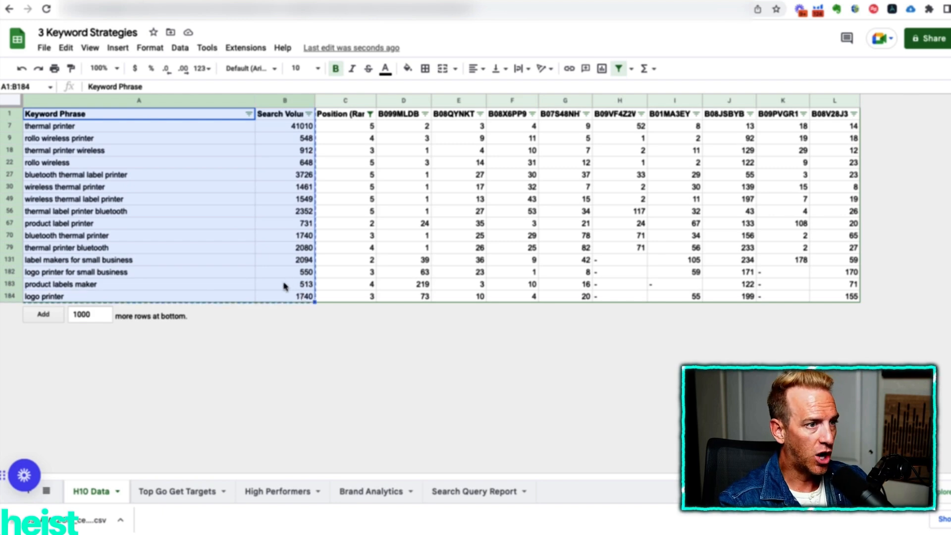
click(265, 495)
key(ctrl+v)
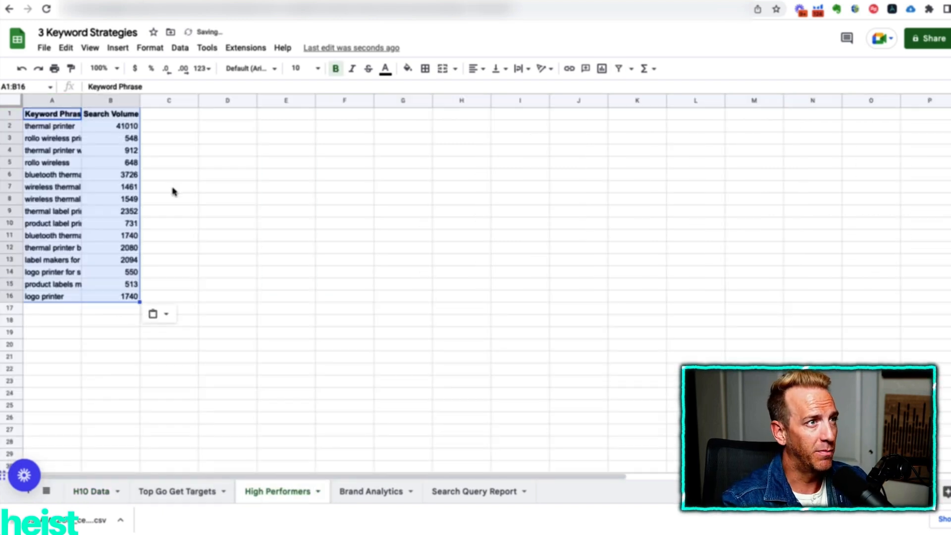
click(173, 191)
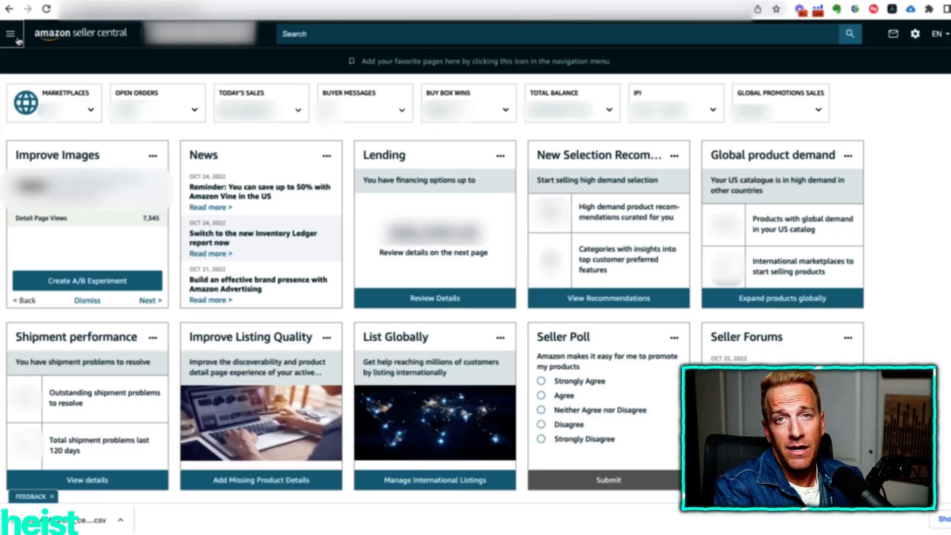
Switch to Amazon Seller Central and open Brand Analytics from the Brands section.
click(15, 38)
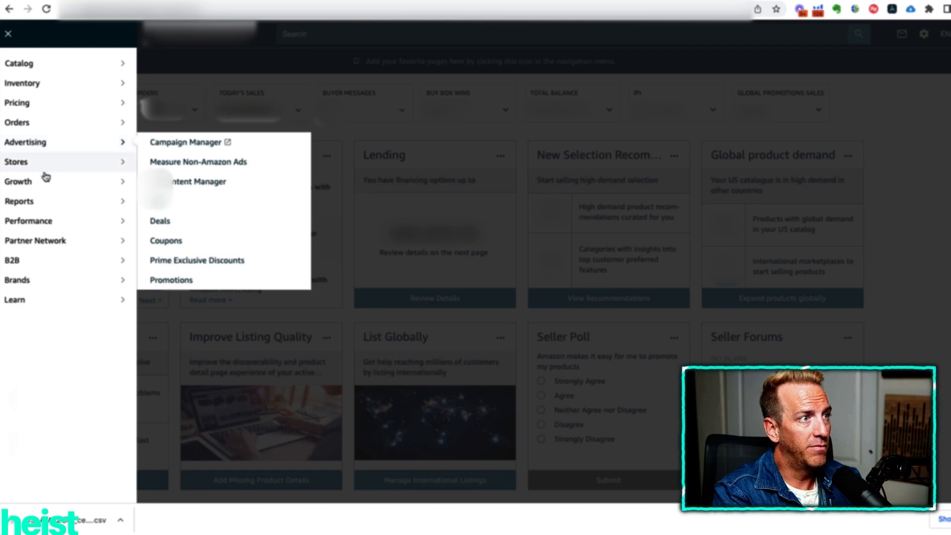
mouse_move(48, 272)
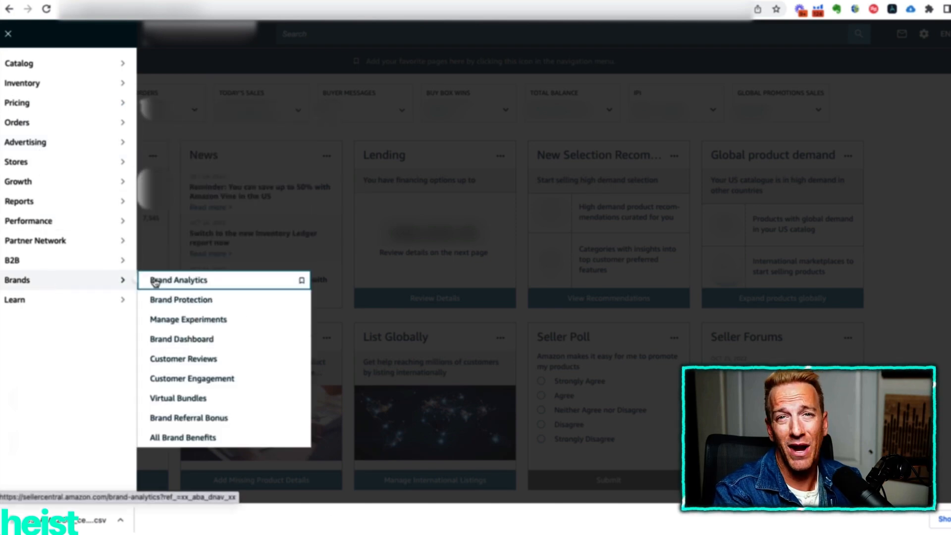
click(155, 280)
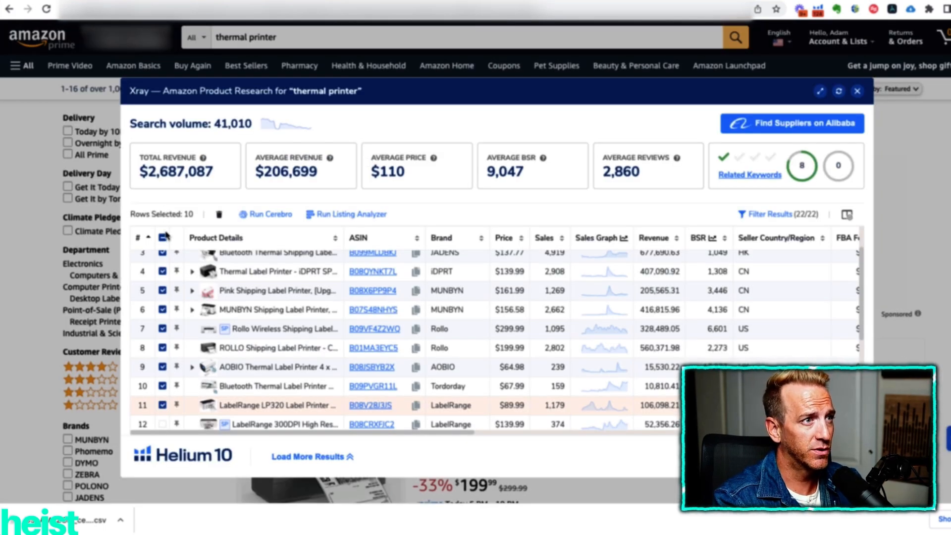
Select all products in the Helium 10 Xray results for "thermal printer" and export them to the Desktop as Helium_10_Xray_2022-10-25.
click(164, 239)
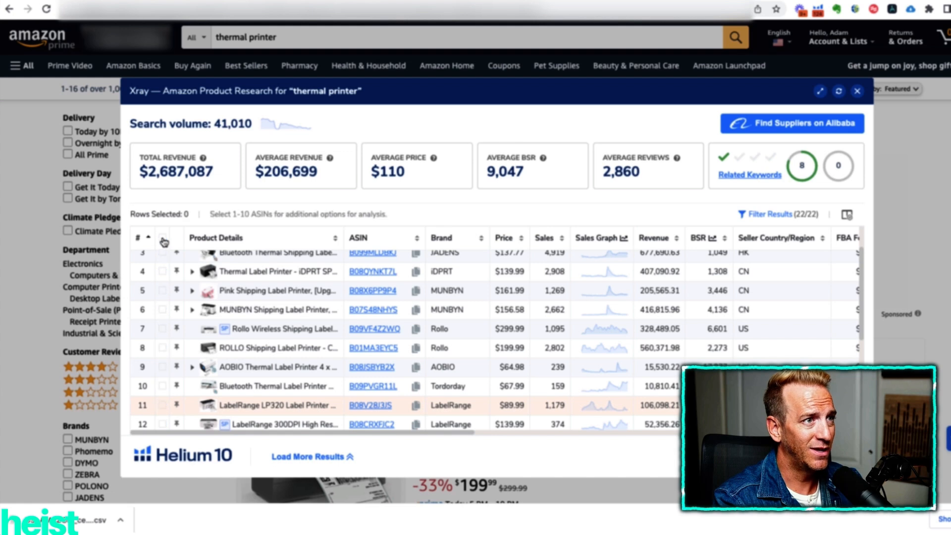
click(163, 240)
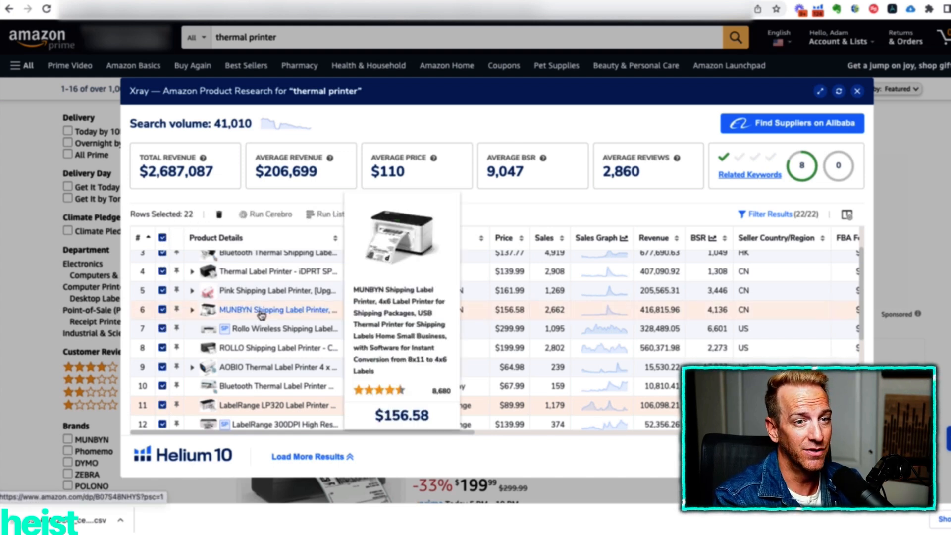
click(836, 456)
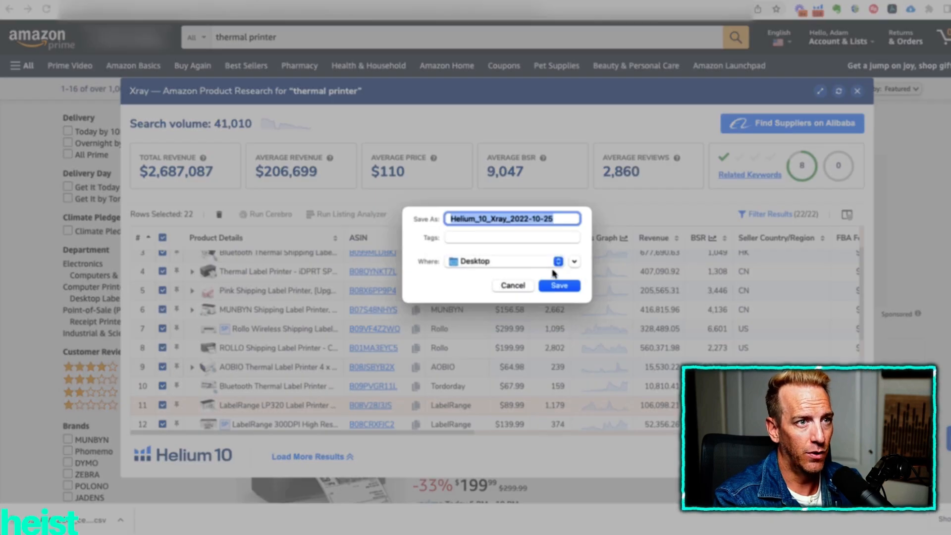
click(572, 290)
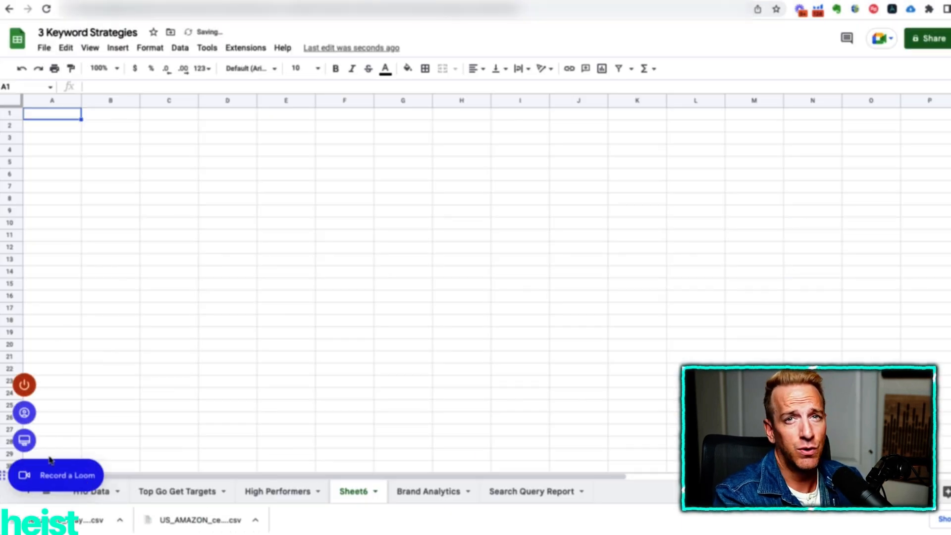
Import Helium_10_Xray_2022-10-25.csv into the empty Sheet6 of the 3 Keyword Strategies spreadsheet, replacing data at the selected cell.
click(44, 48)
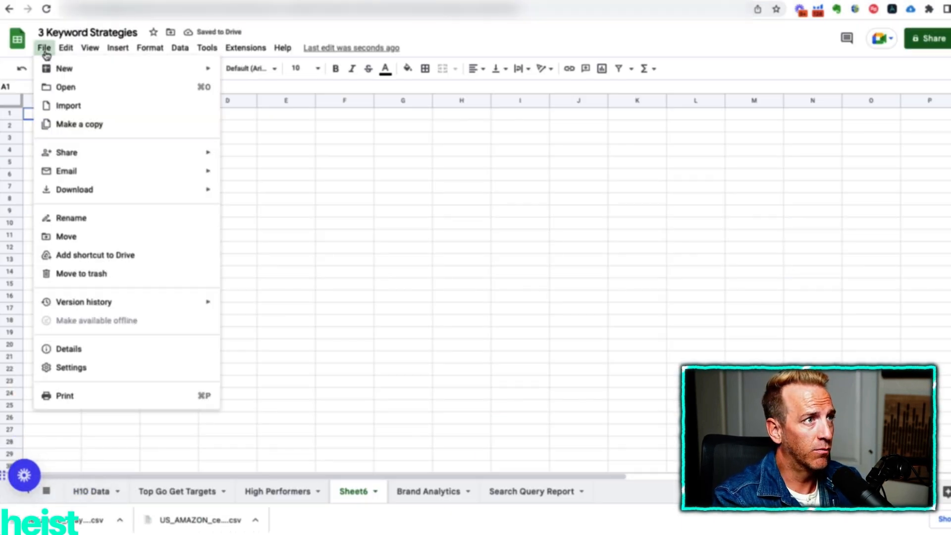
click(59, 105)
click(407, 120)
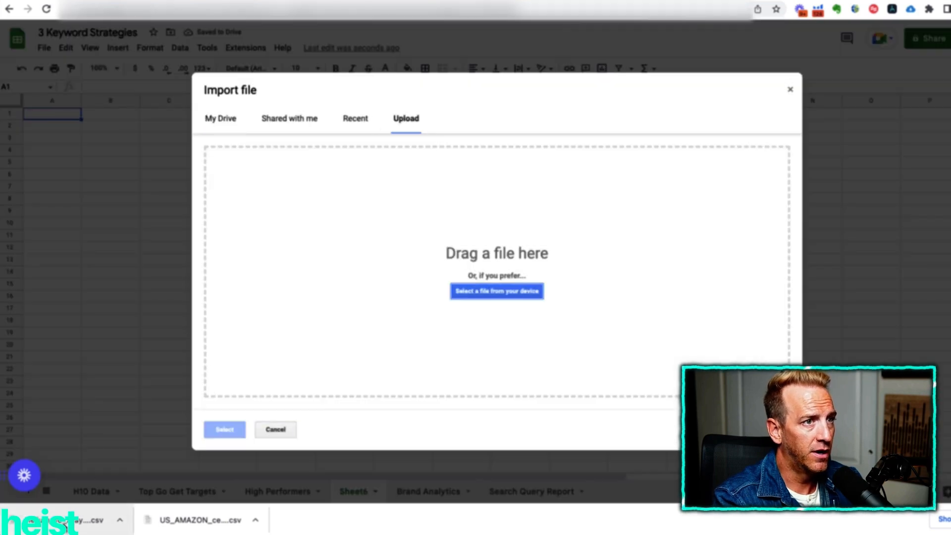
drag(75, 520, 569, 255)
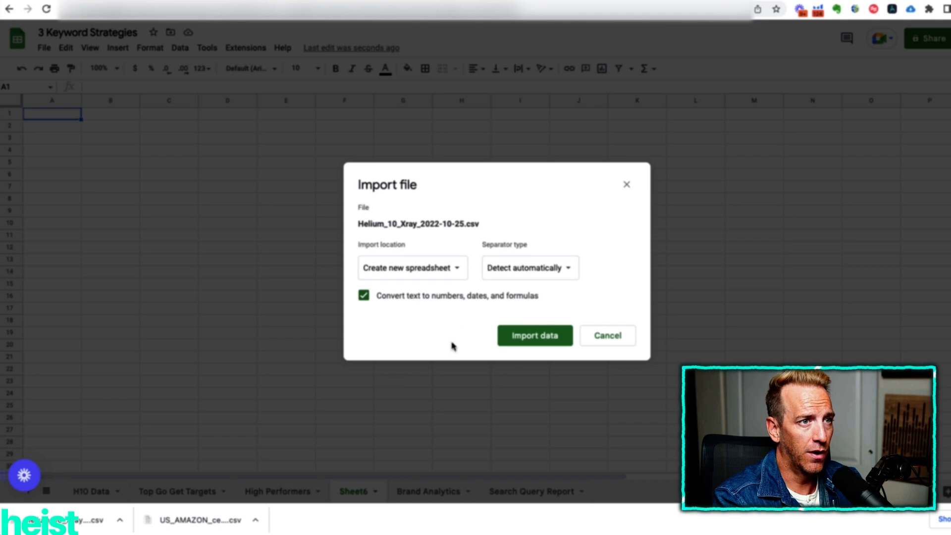
click(436, 268)
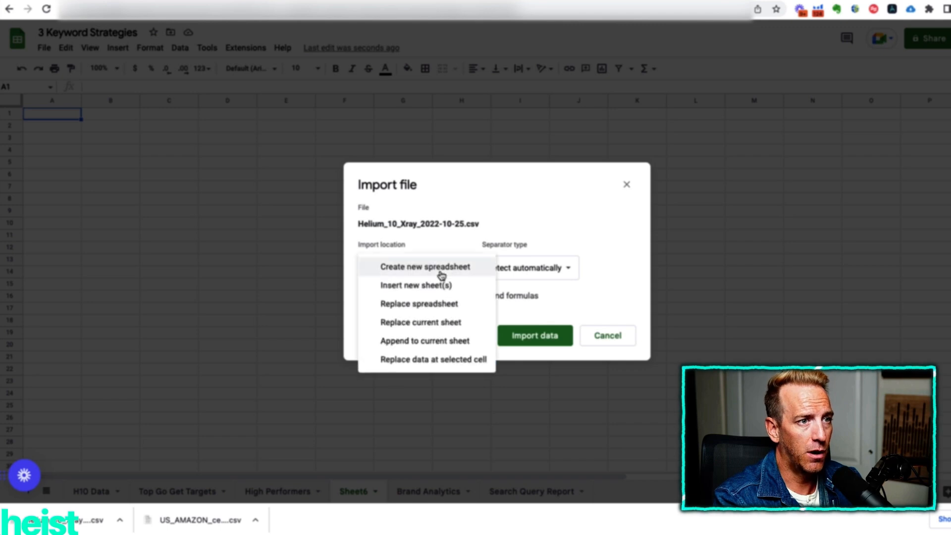
click(419, 361)
click(529, 341)
click(185, 272)
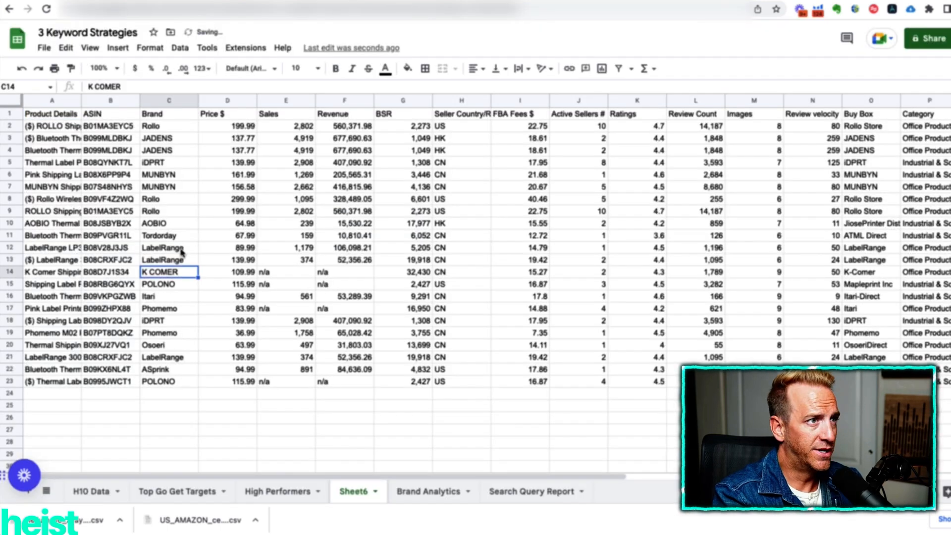
Copy the ASINs in B2:B23 and paste them into the ASIN filter of the Amazon Search Terms report in Brand Analytics.
drag(127, 128, 124, 382)
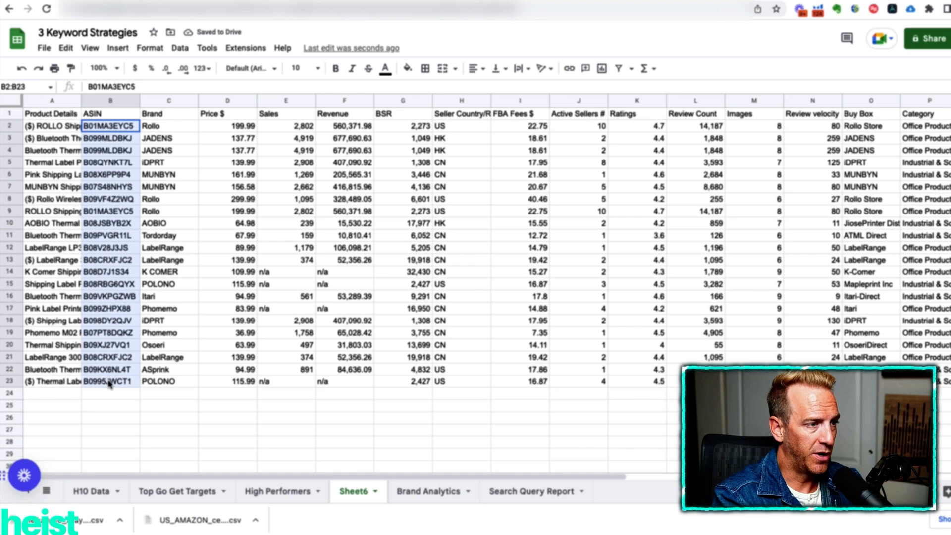
key(ctrl+c)
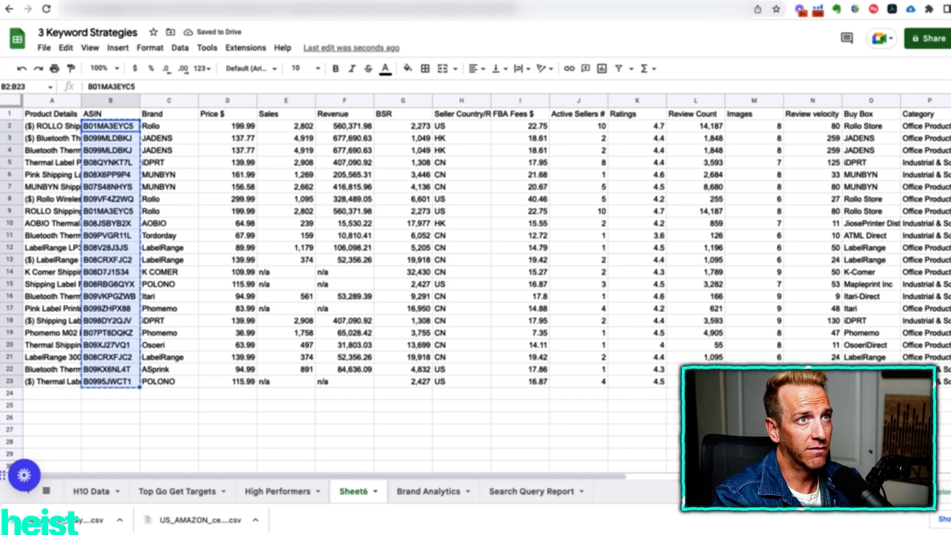
key(ctrl+Tab)
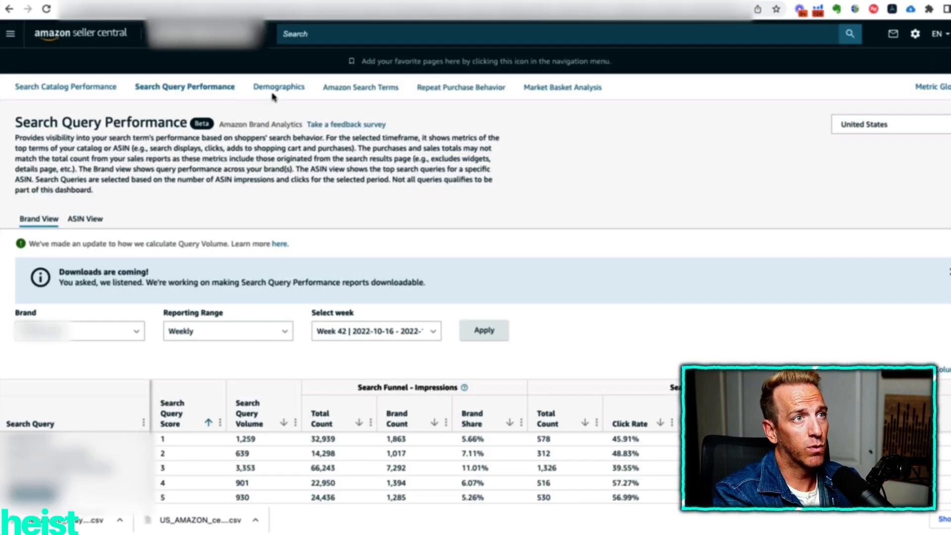
click(335, 90)
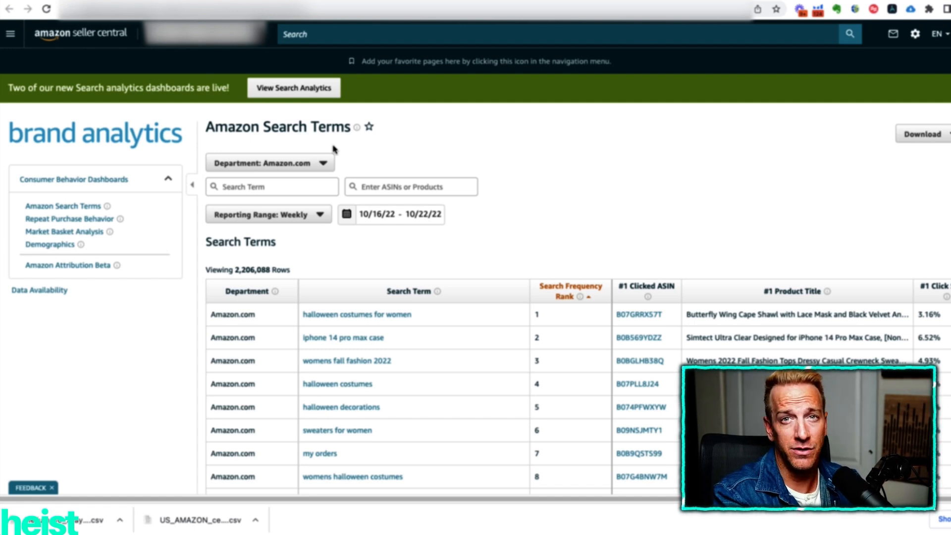
click(377, 187)
key(ctrl+v)
Apply the Monthly reporting range to the Amazon Search Terms report and download the search terms as CSV.
click(319, 214)
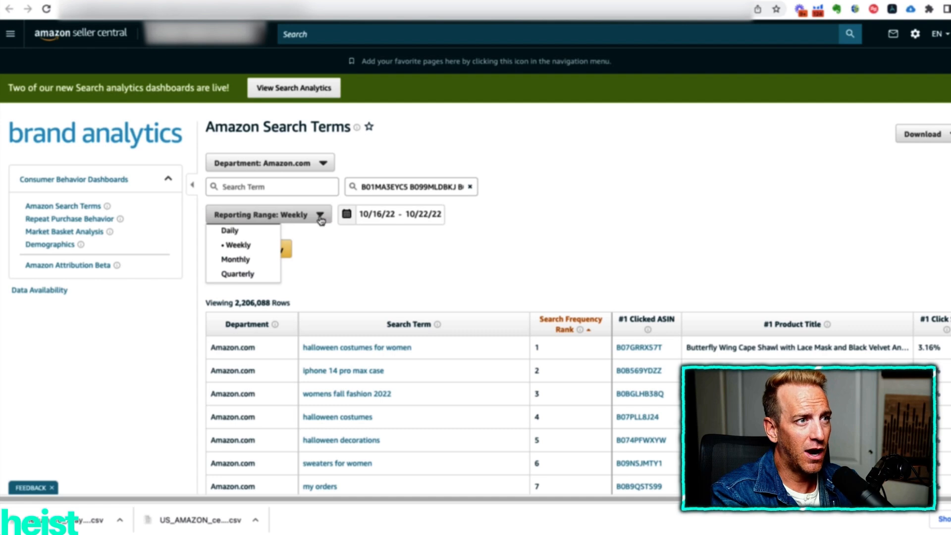
click(259, 259)
click(286, 248)
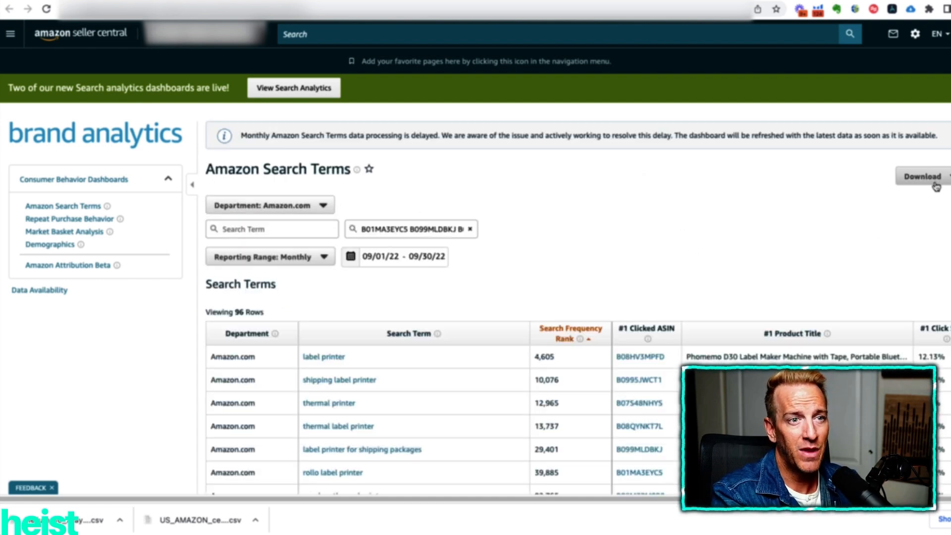
click(936, 181)
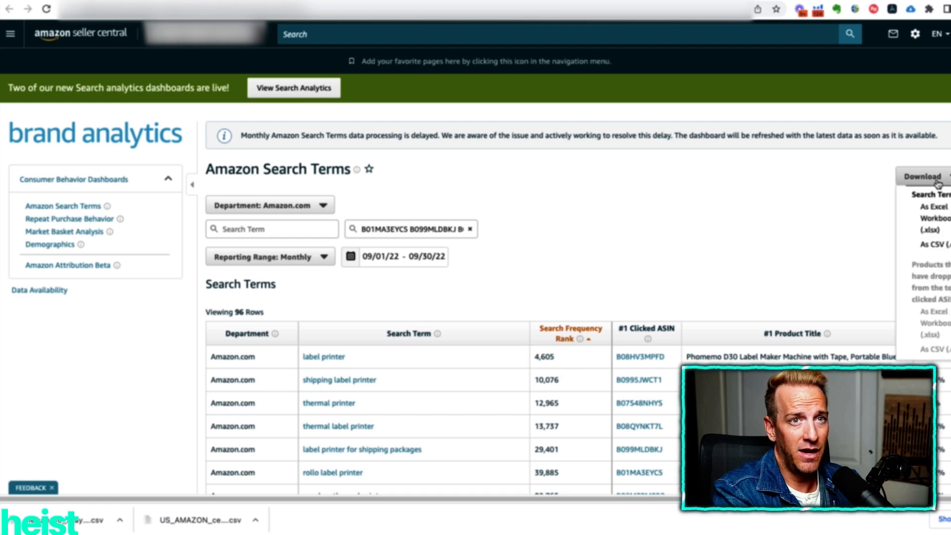
click(929, 248)
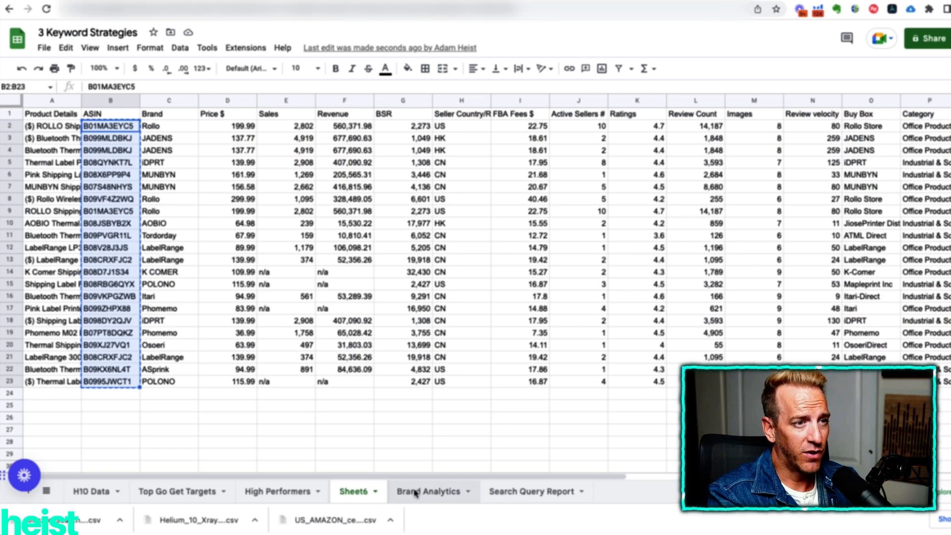
Import Amazon Search Terms_Search Terms_US.csv into the Brand Analytics sheet at A1, replacing data at the selected cell.
click(416, 492)
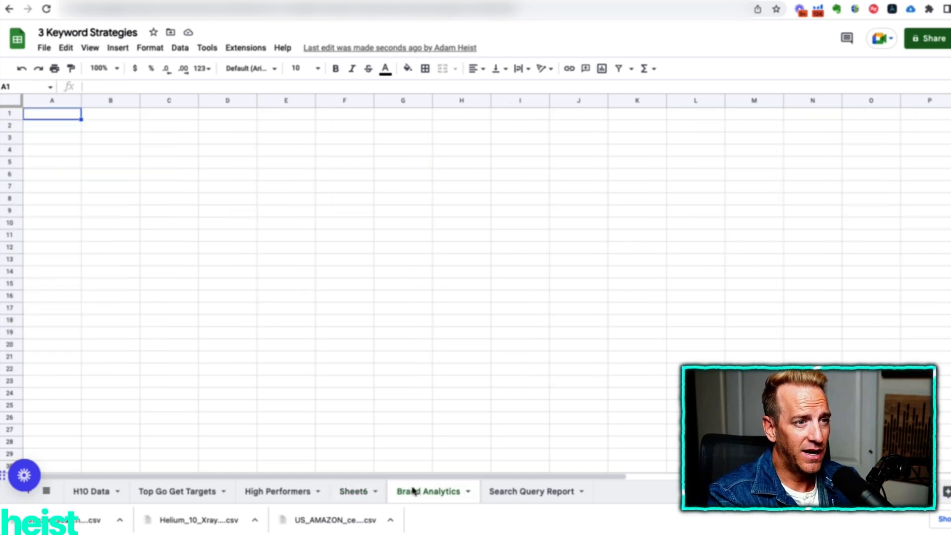
click(45, 48)
click(61, 106)
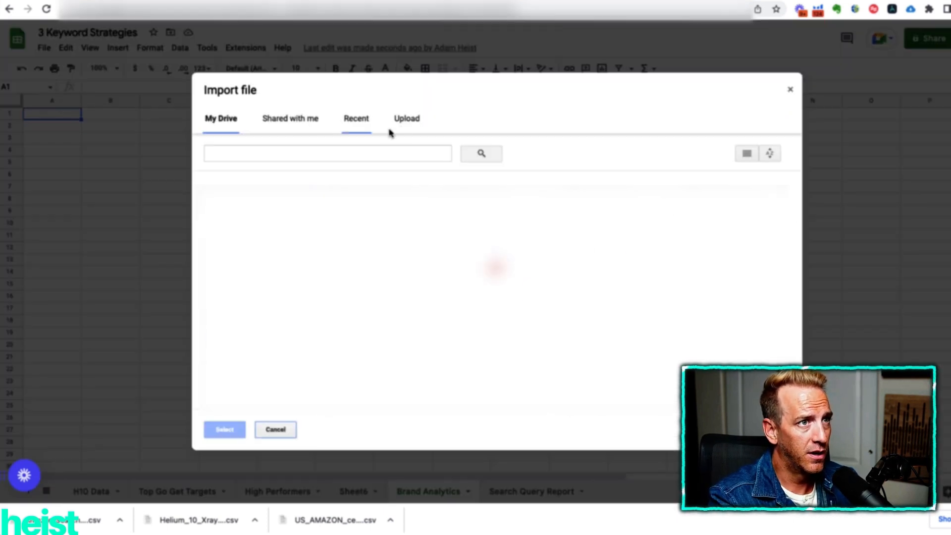
click(391, 129)
drag(75, 515, 601, 259)
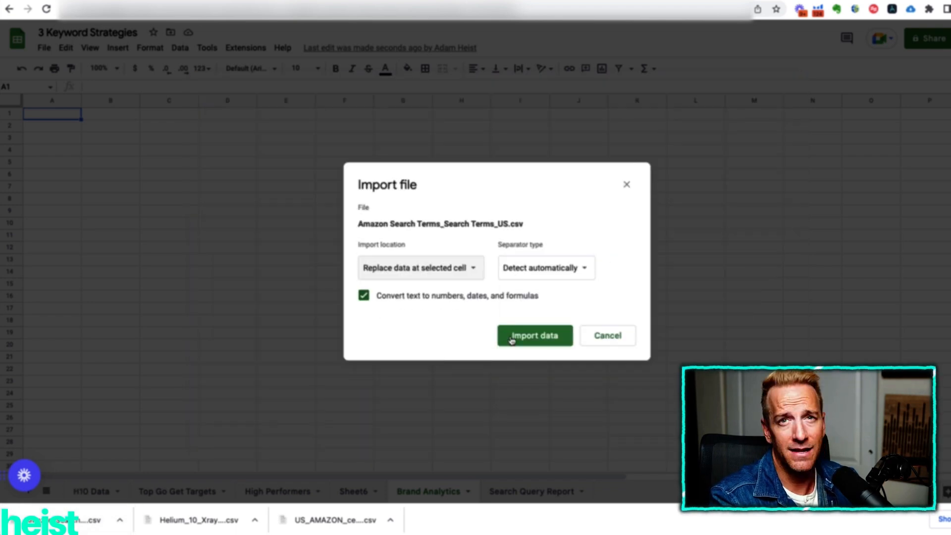
click(511, 336)
click(224, 300)
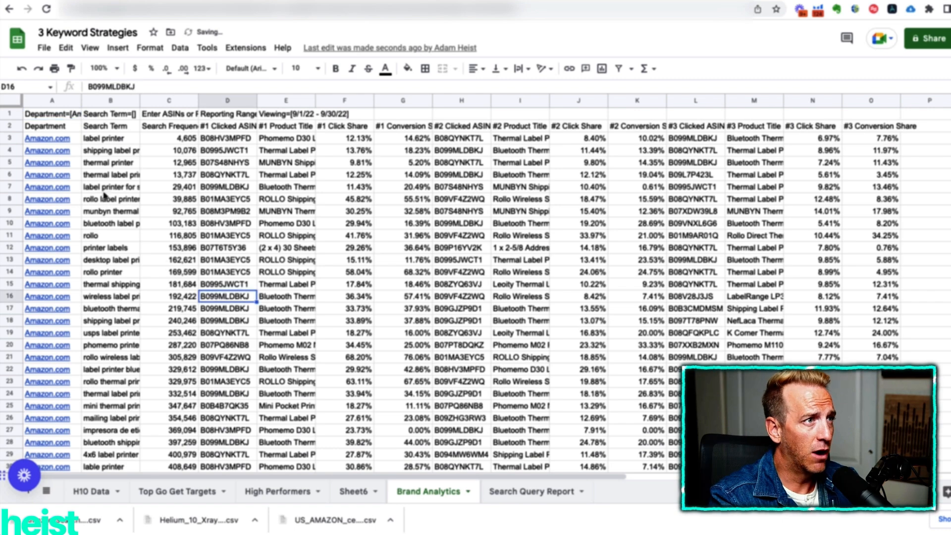
Delete the report-filter row above the headers and the Department column from the Brand Analytics sheet.
drag(49, 114, 325, 115)
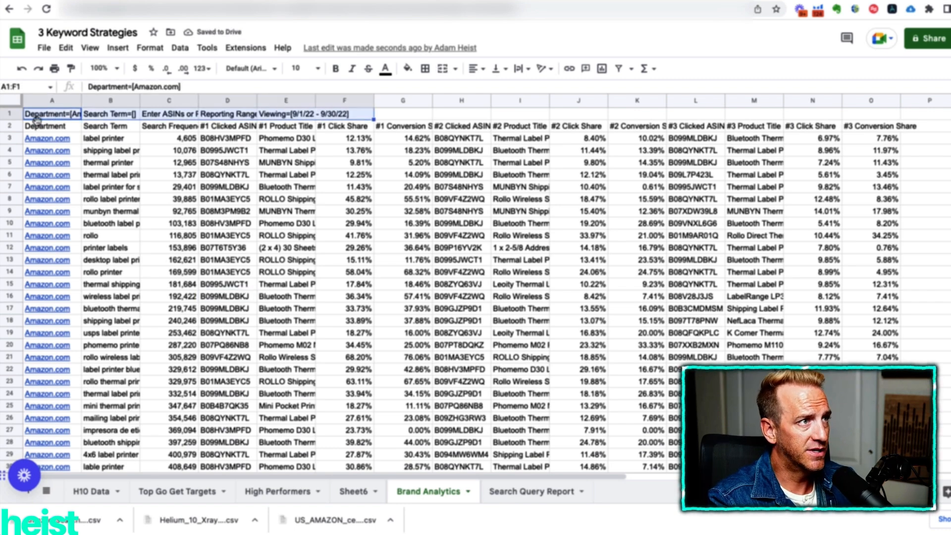
right_click(16, 115)
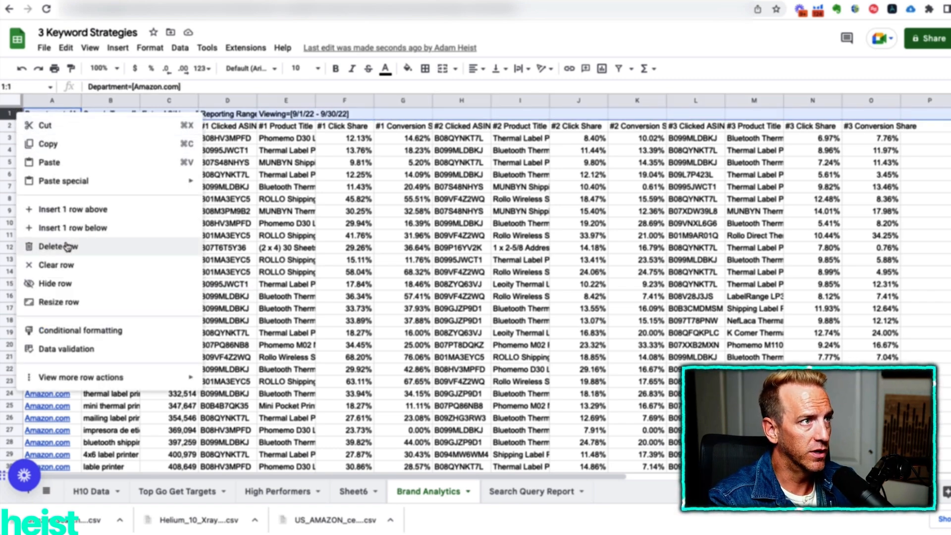
click(67, 246)
right_click(48, 100)
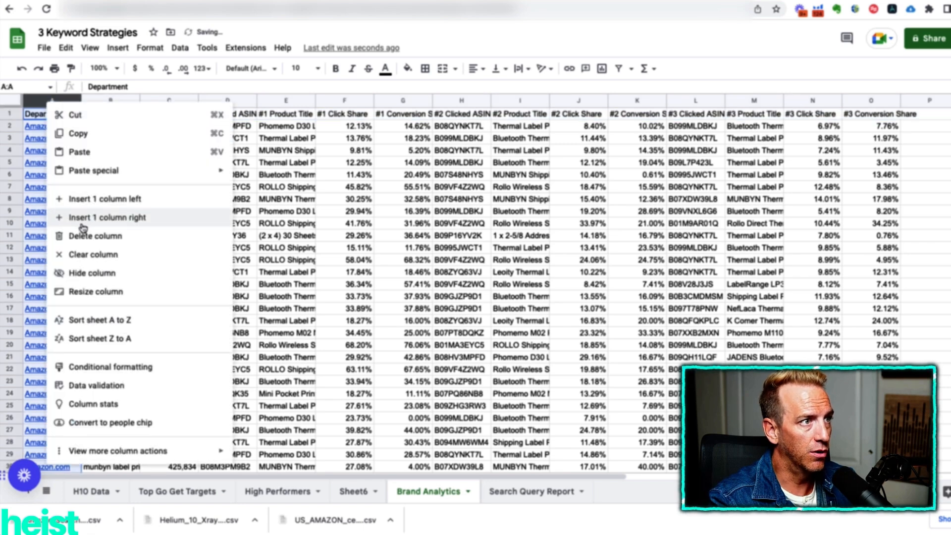
click(84, 233)
click(146, 198)
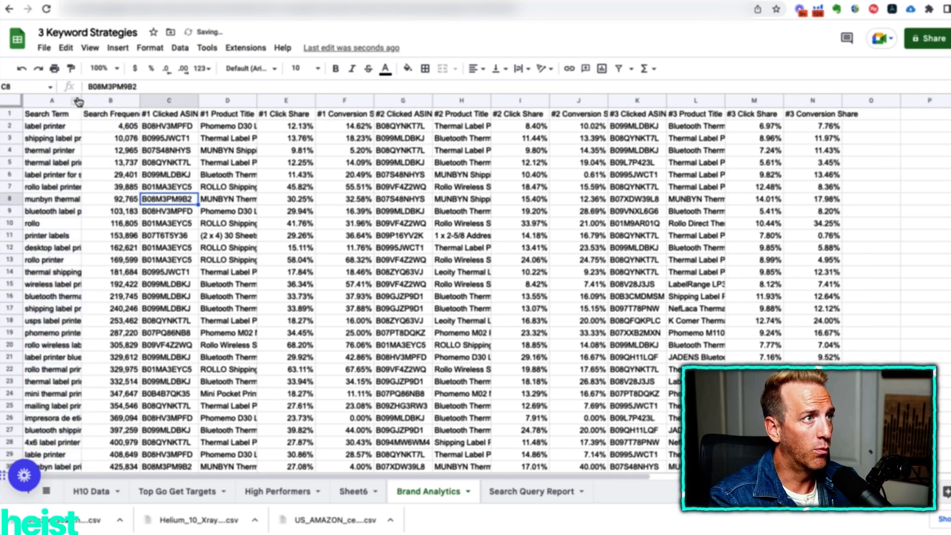
Bold the header row and widen the Search Term and Search Frequency Rank columns to fit their text.
click(16, 114)
key(ctrl+b)
click(168, 138)
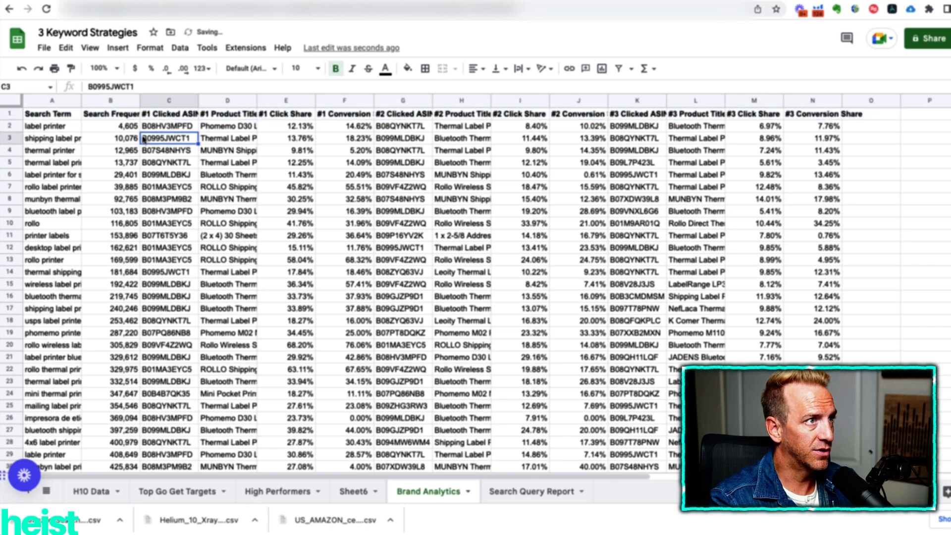
double_click(82, 101)
click(169, 166)
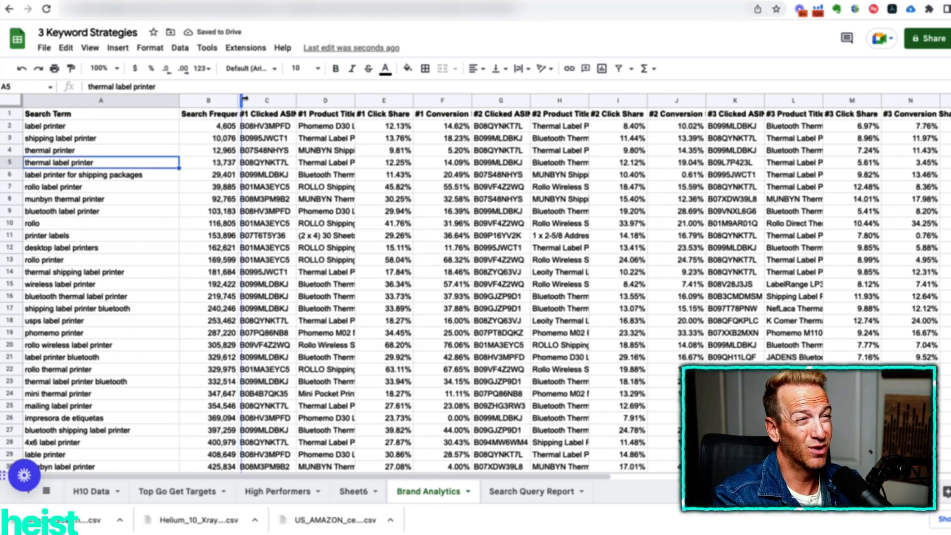
drag(239, 100, 270, 101)
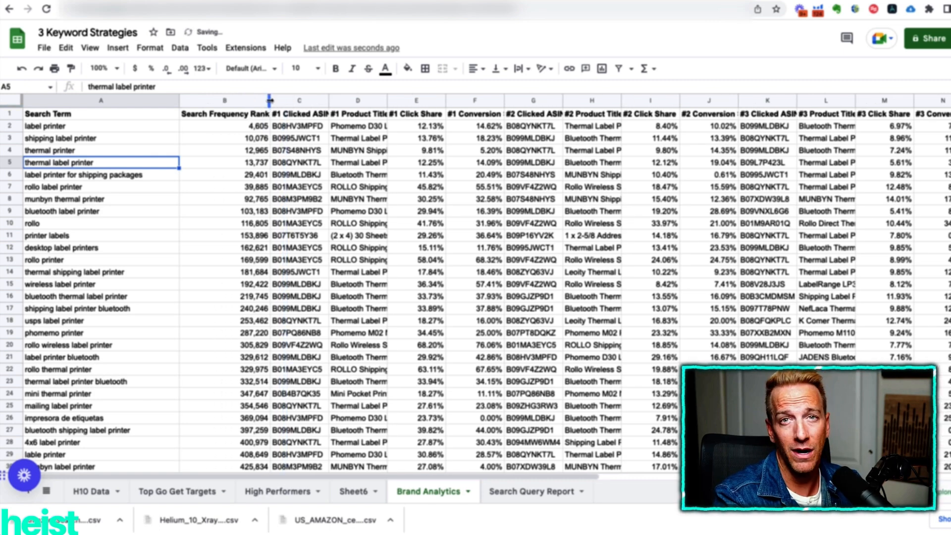
click(314, 139)
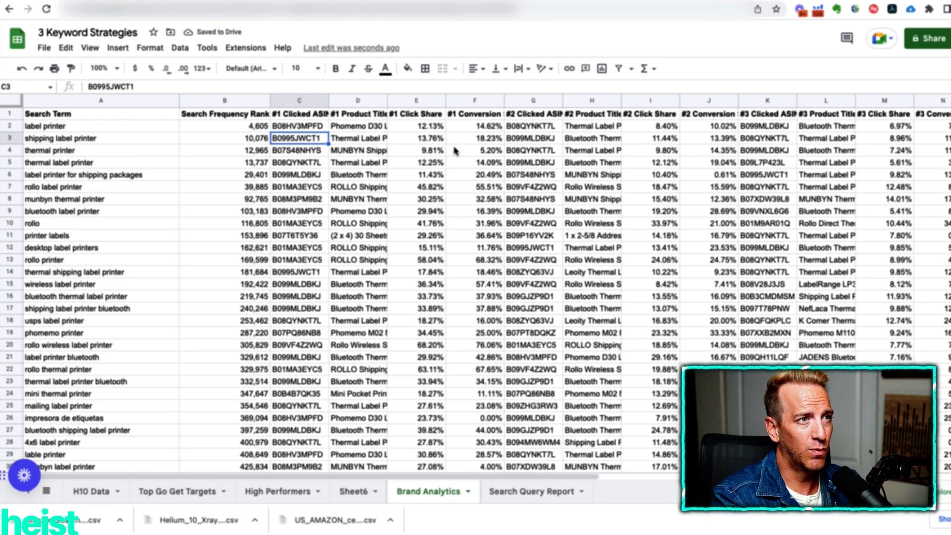
Add a conditional format rule to columns C:N that highlights cells whose text contains B08HV3MPFD, using the default style.
click(296, 130)
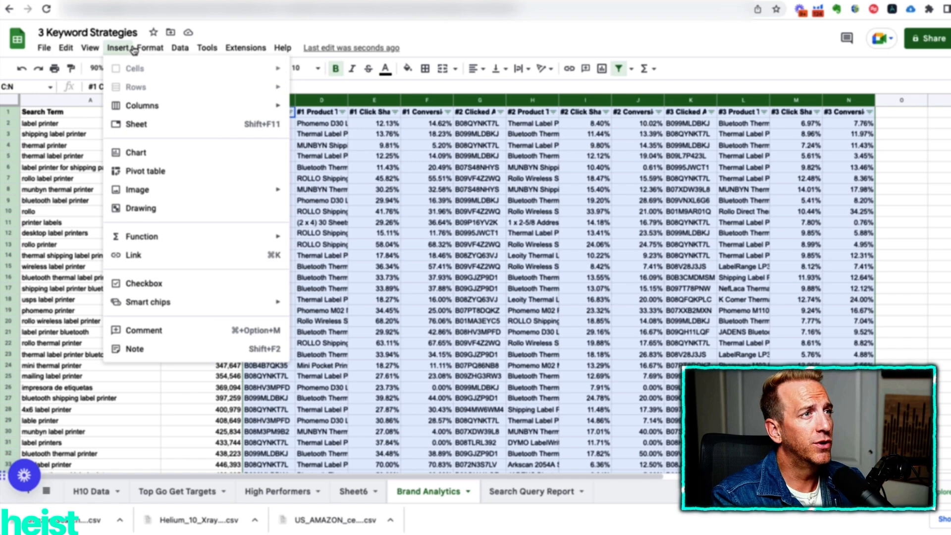
mouse_move(151, 51)
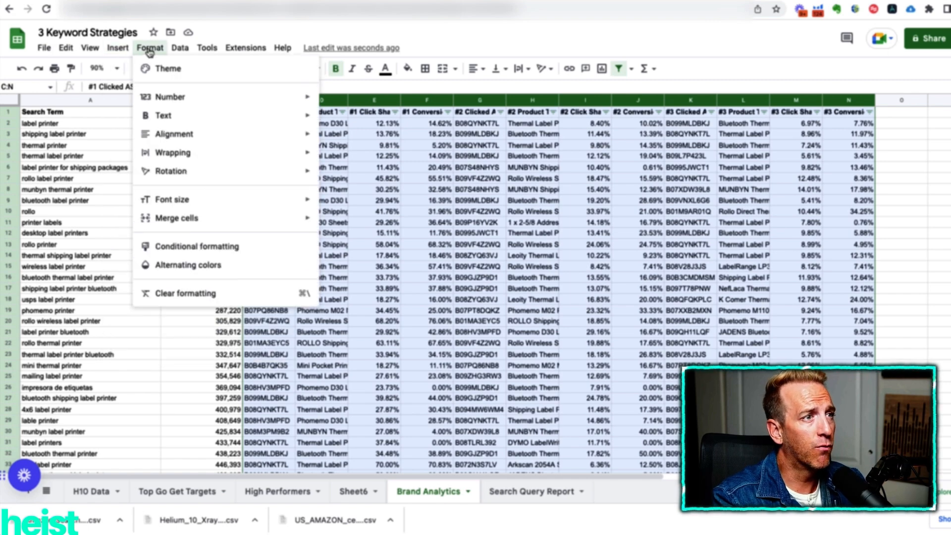
click(188, 246)
click(894, 231)
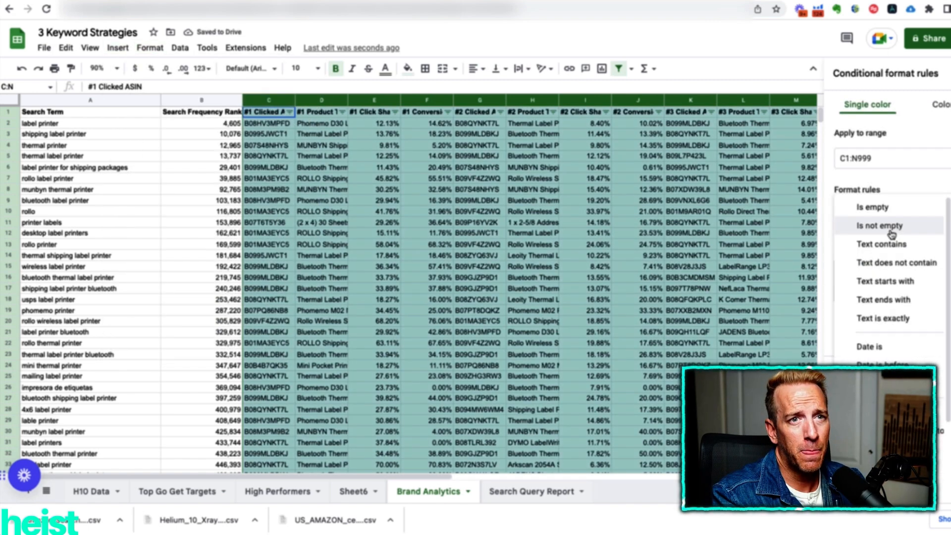
click(887, 245)
click(883, 254)
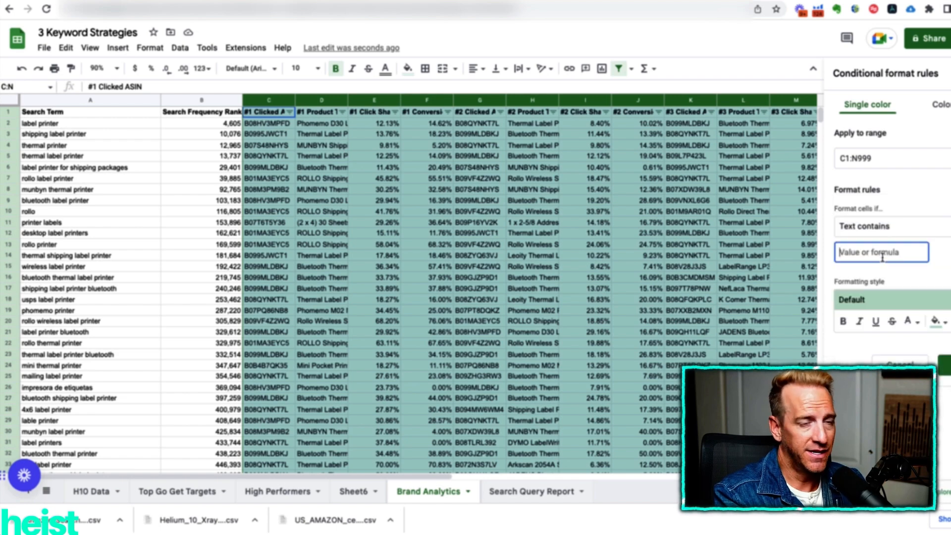
text(B08HV3MPFD)
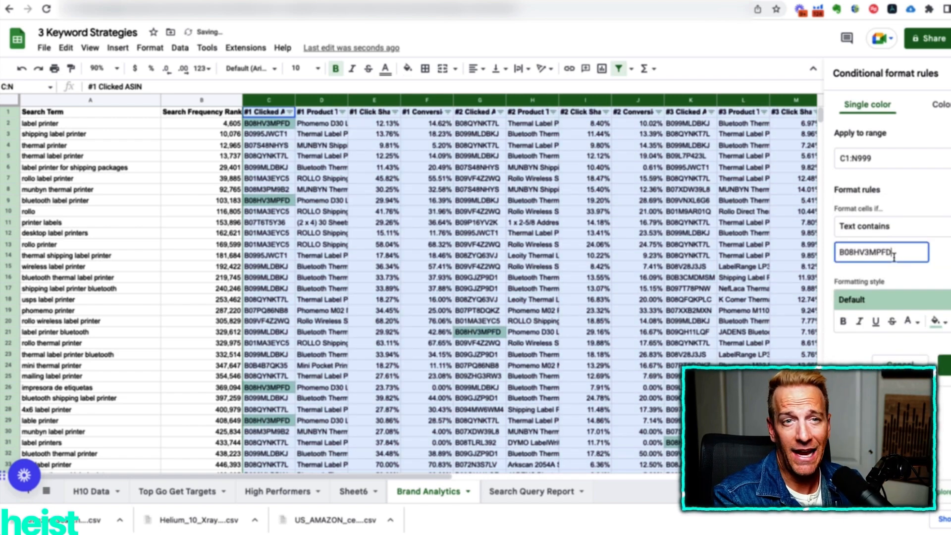
click(944, 365)
Examine the search terms in rows 3 to 8 for the highlighted ASIN, and view the Top Go Get Targets sheet.
click(367, 245)
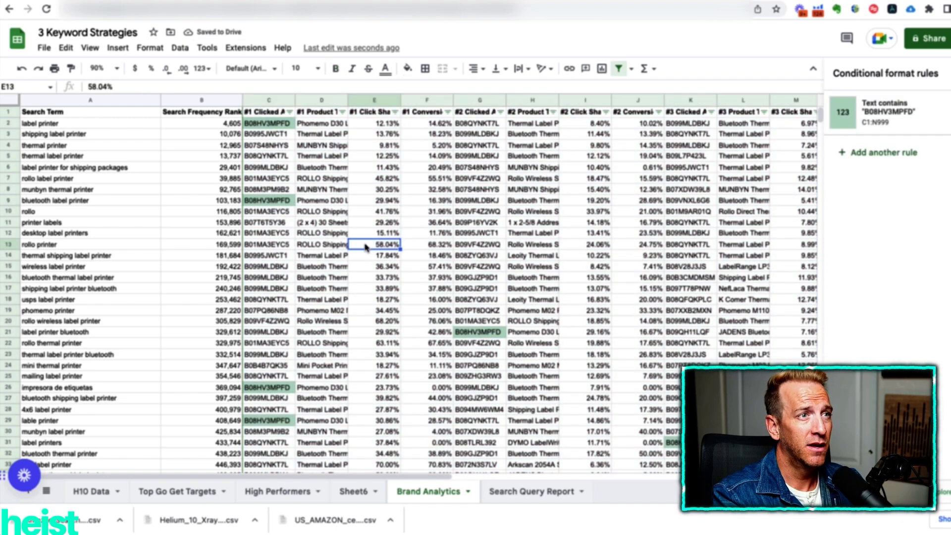
click(301, 137)
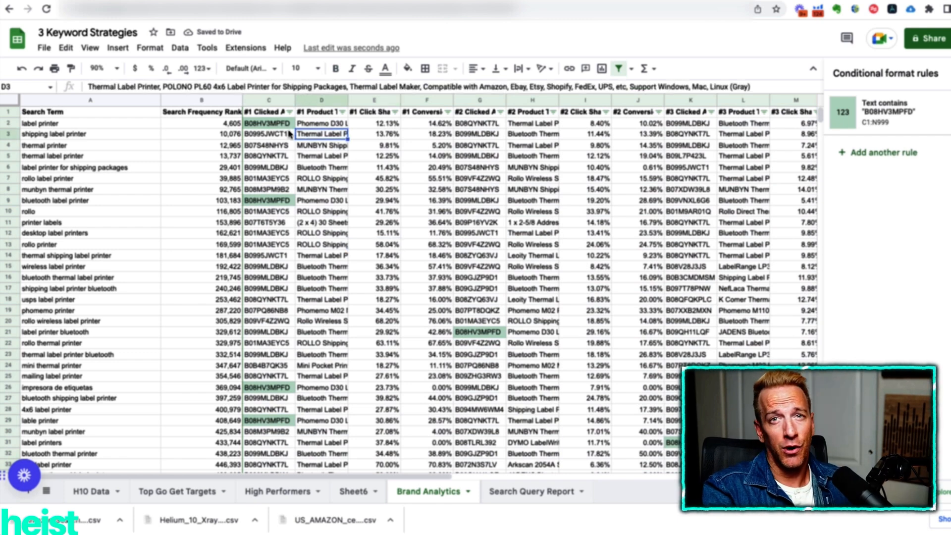
click(286, 126)
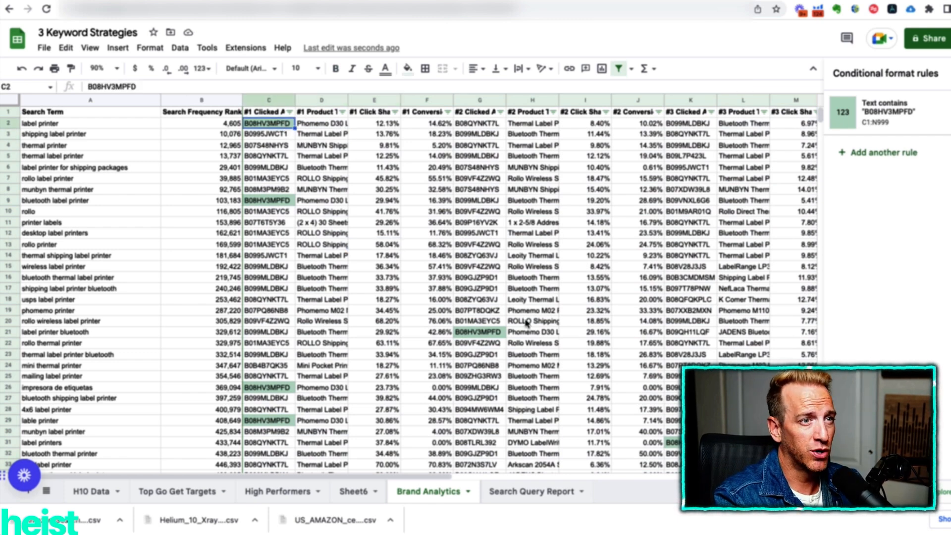
click(344, 255)
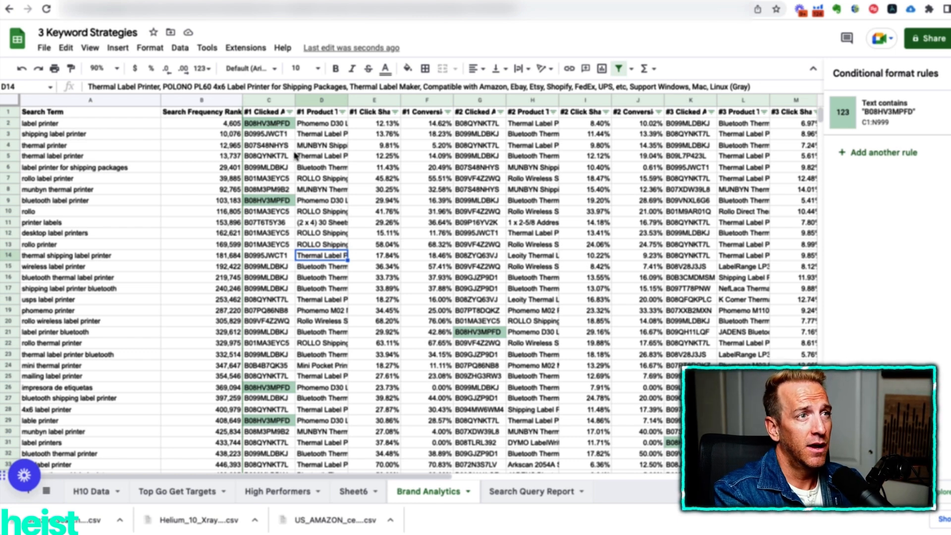
click(300, 167)
drag(270, 134, 782, 198)
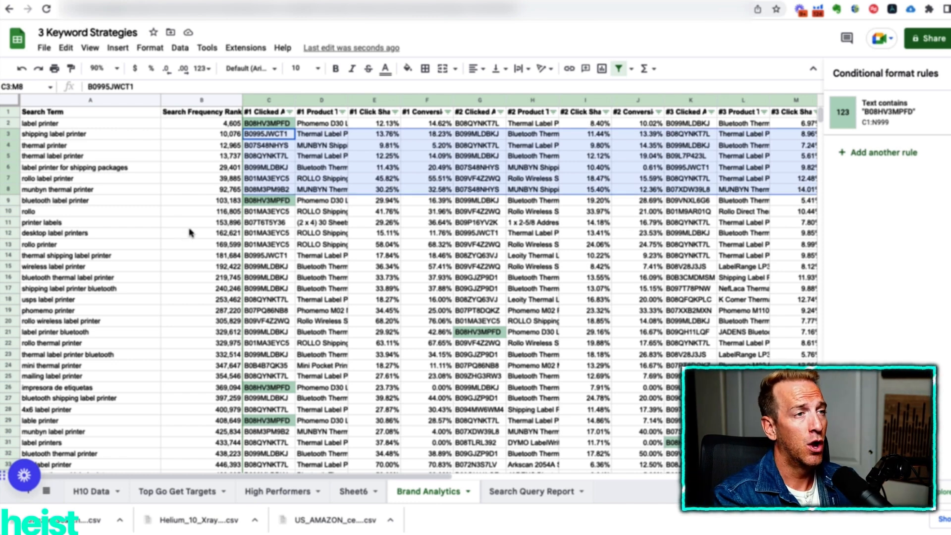
drag(87, 137, 163, 198)
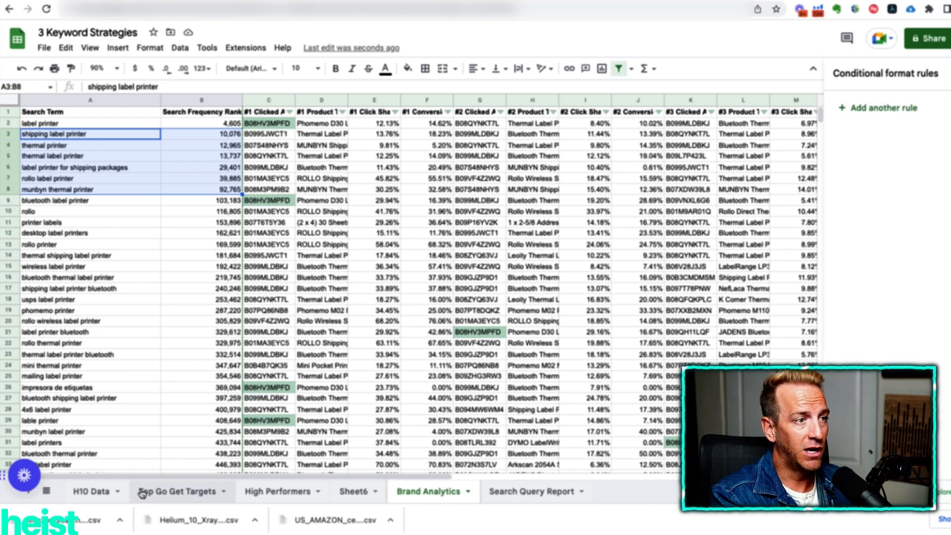
click(159, 492)
scroll(120, 350, down, 5)
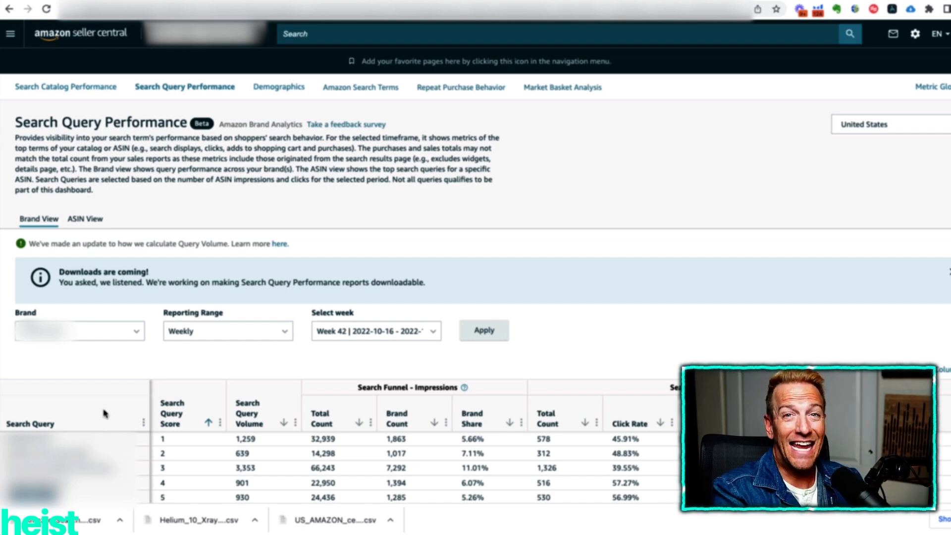
In the Seller Central Search Query Performance report, change to ASIN View and choose the product to report on.
click(98, 220)
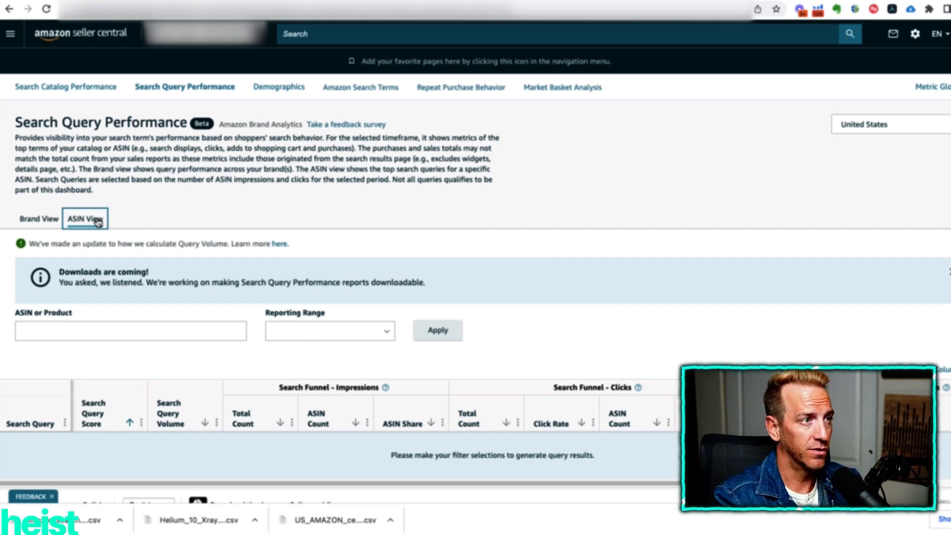
click(100, 334)
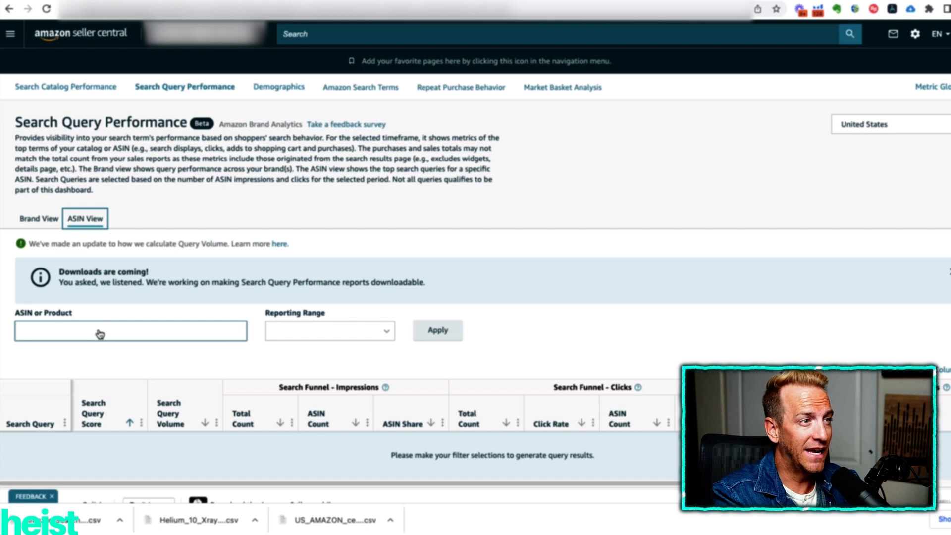
click(132, 348)
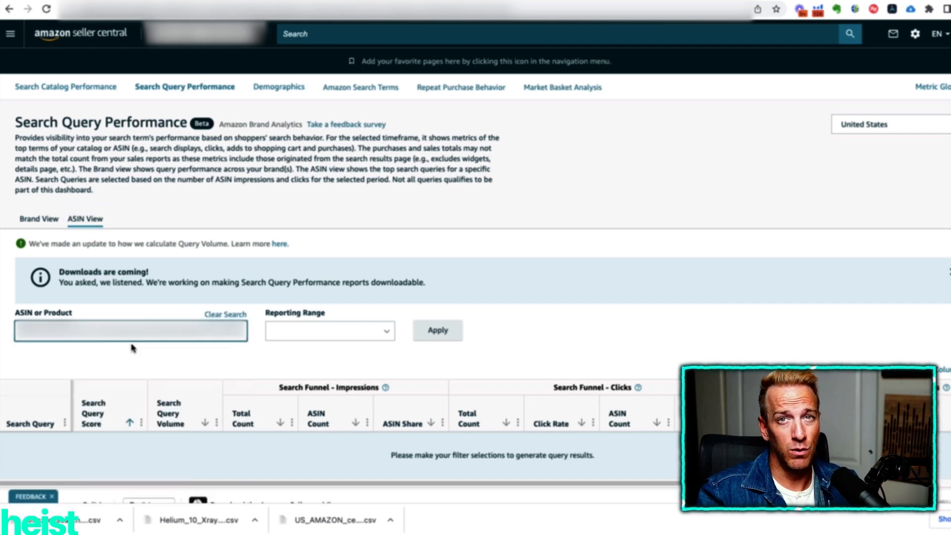
Apply a Monthly reporting range for September 2022 to the Search Query Performance report.
click(354, 333)
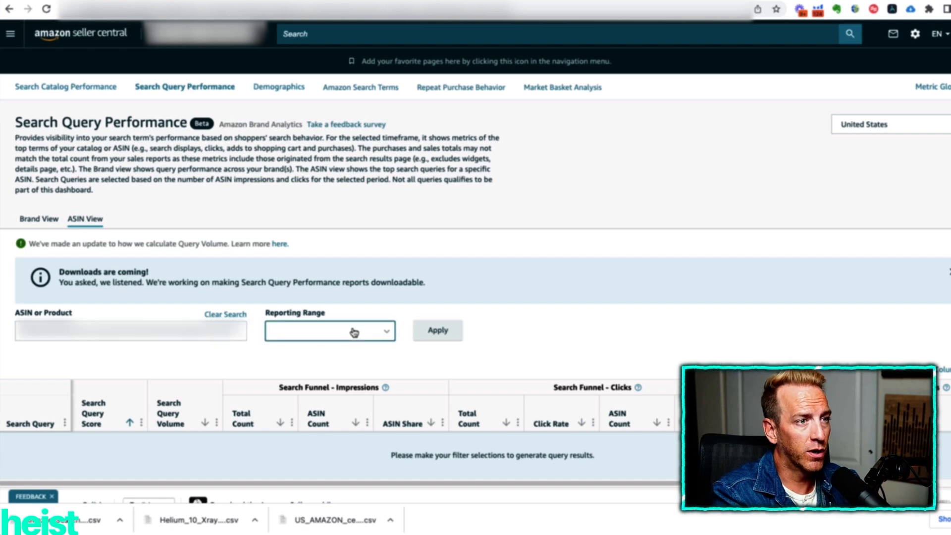
click(316, 379)
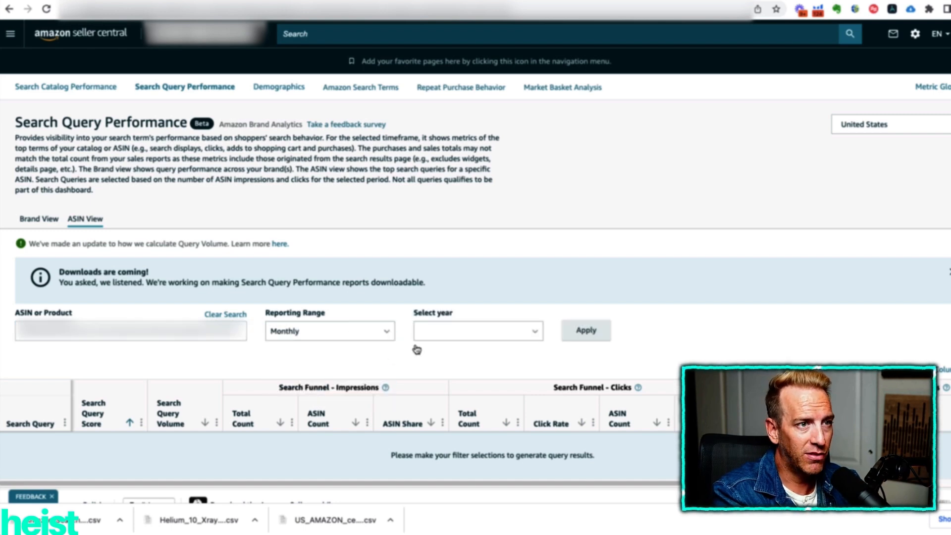
click(489, 331)
click(484, 352)
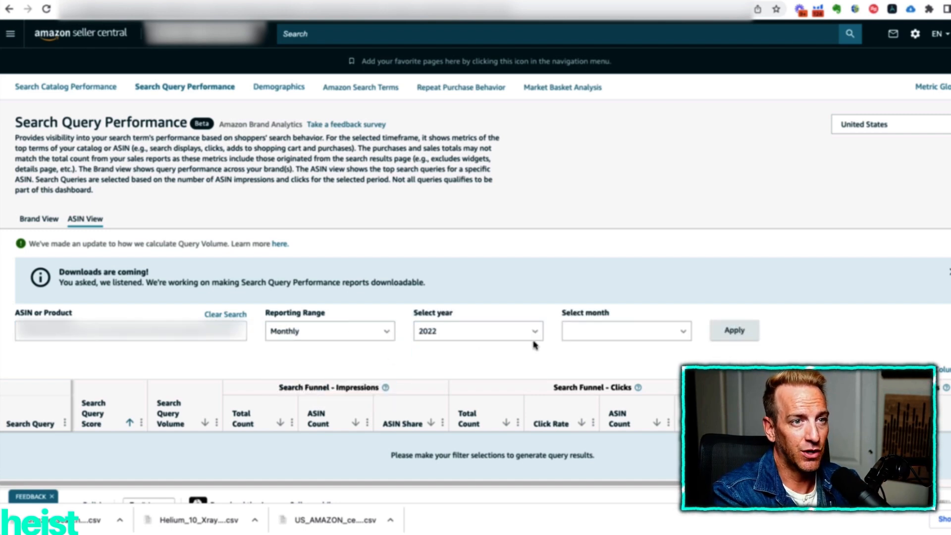
click(665, 331)
click(608, 147)
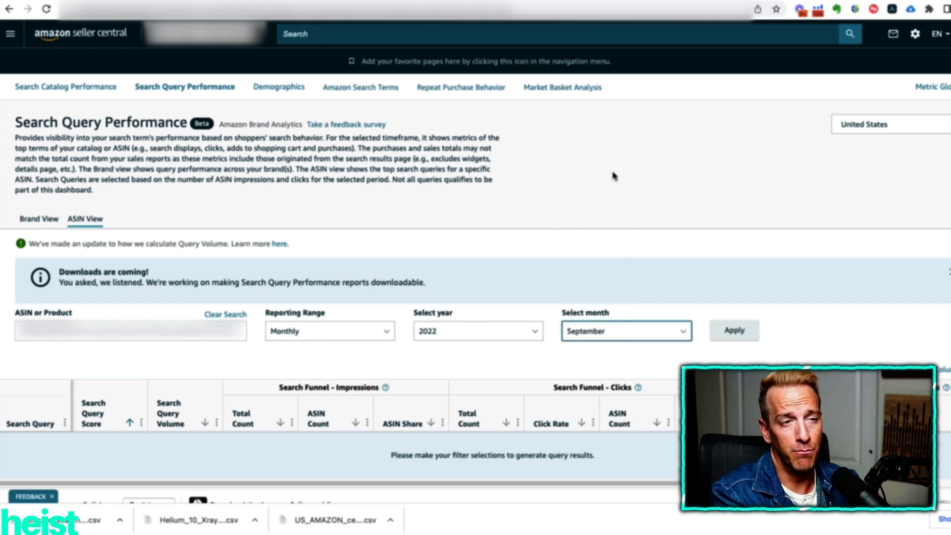
click(723, 331)
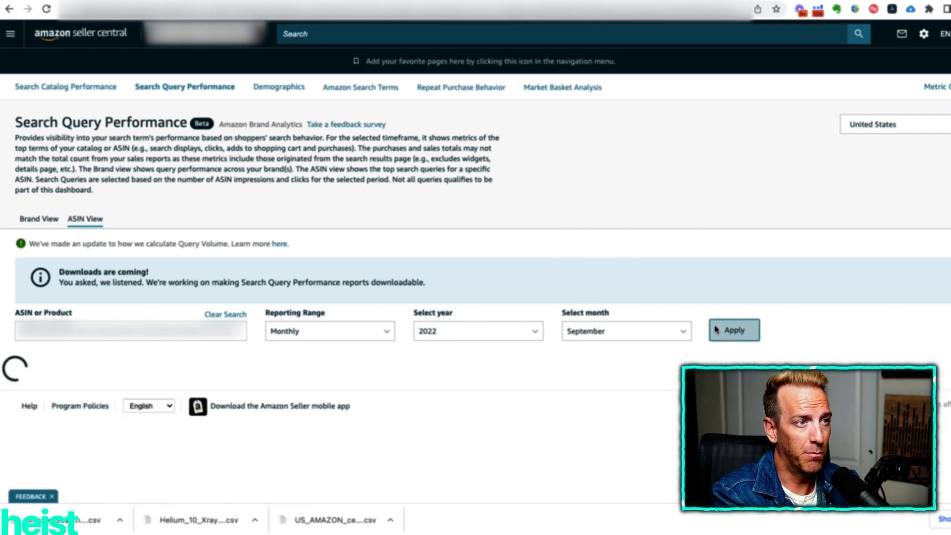
Review the search funnel columns, and export the scraped table as CSV with Easy Web Data Scraper, saving it as sellercentral on the Desktop.
scroll(233, 442, down, 3)
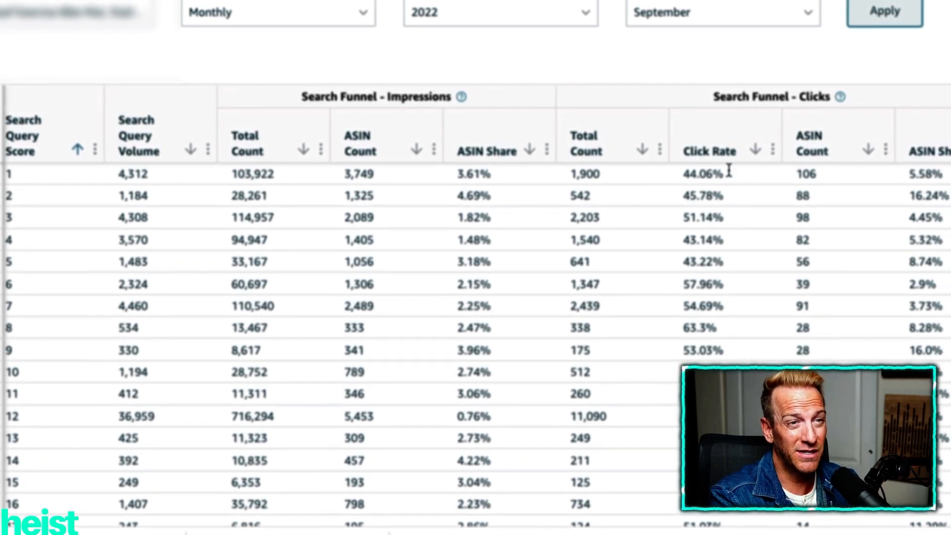
scroll(728, 171, right, 8)
scroll(726, 174, right, 4)
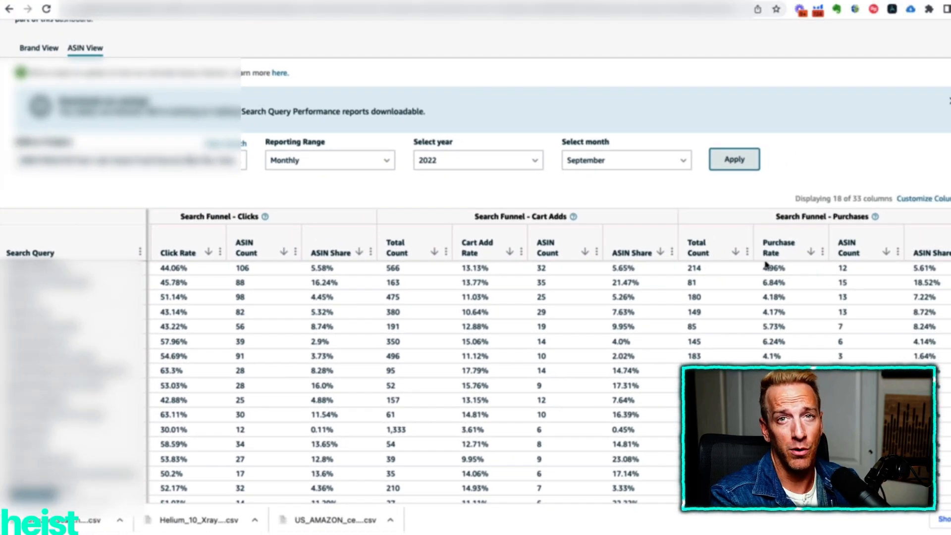
scroll(766, 249, left, 10)
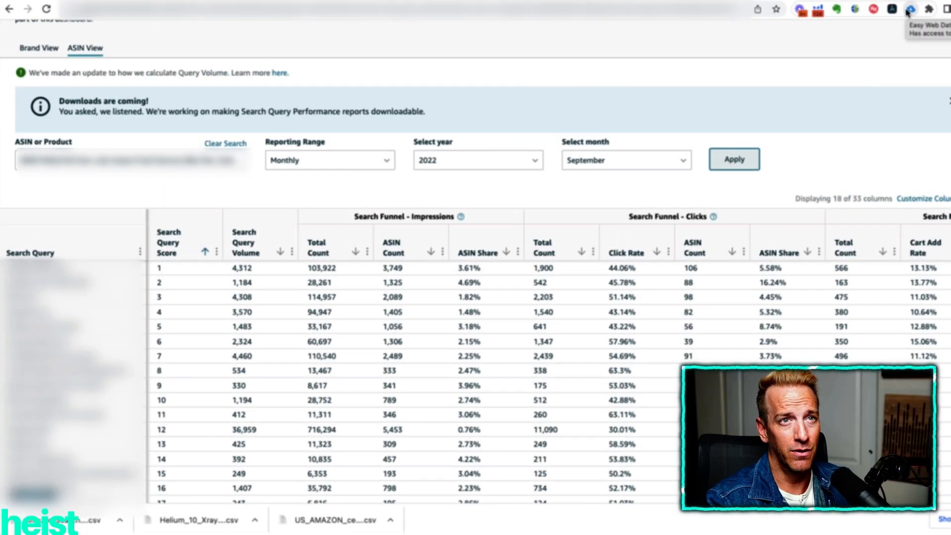
click(910, 11)
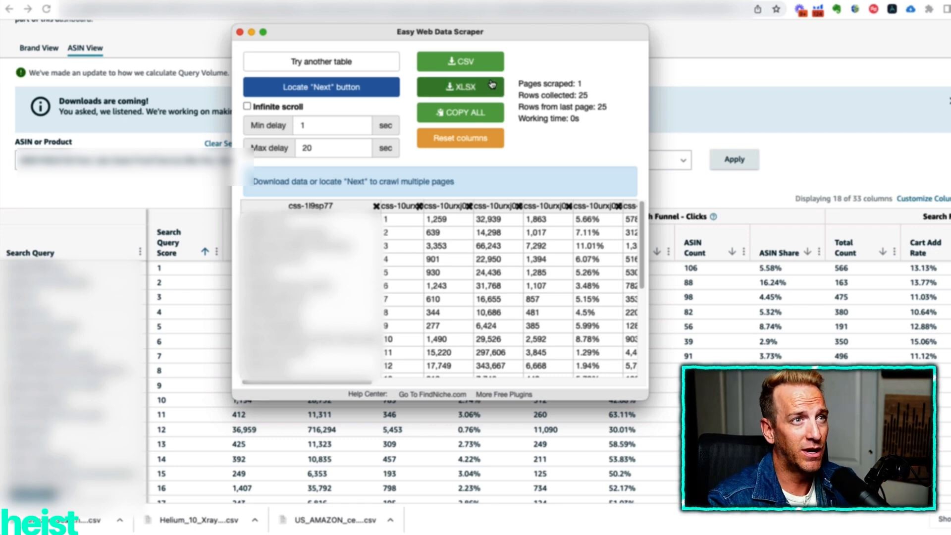
click(461, 61)
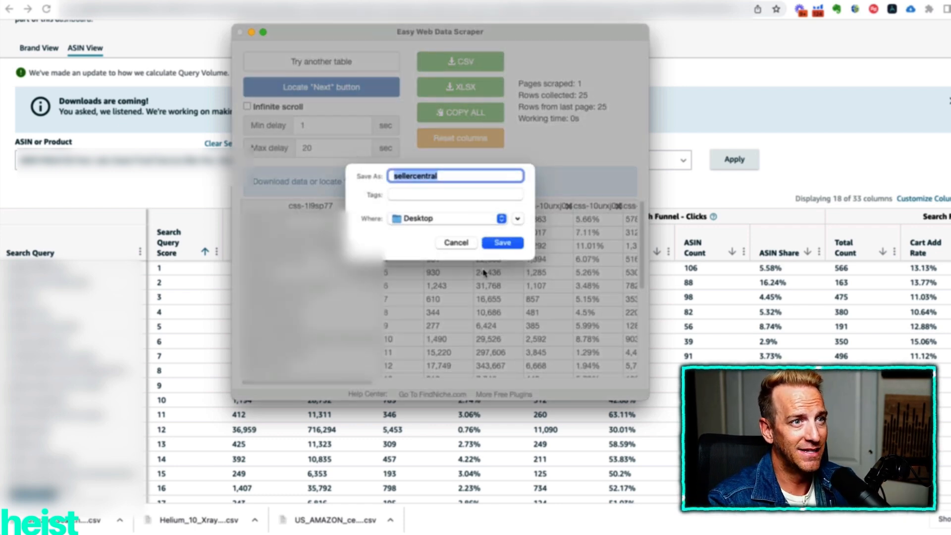
click(504, 244)
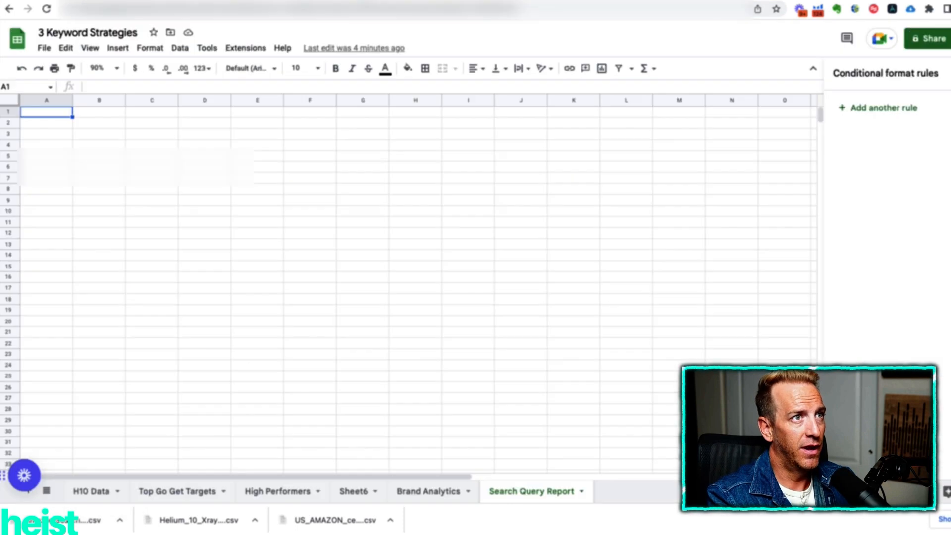
Import sellercentral.csv into the Search Query Report sheet, replacing the data at selected cell A1.
click(251, 300)
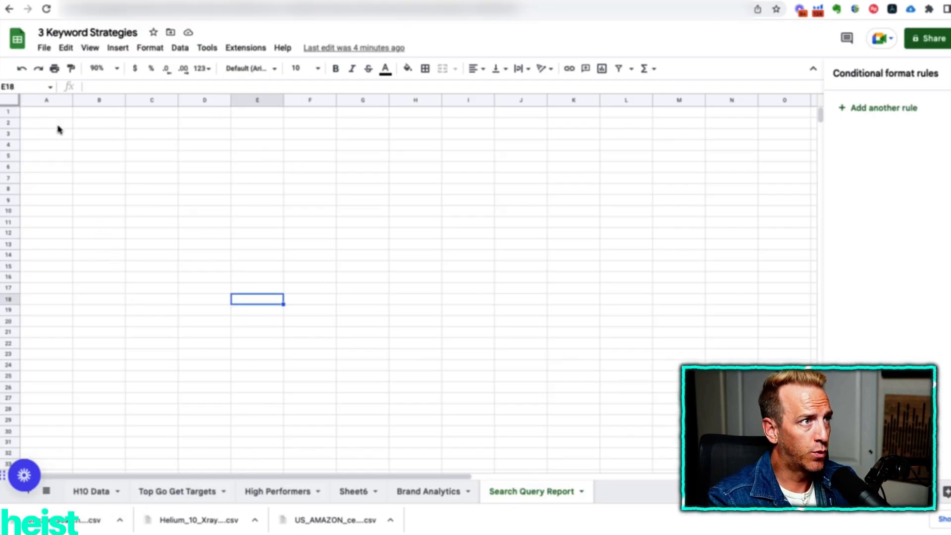
click(35, 114)
click(43, 49)
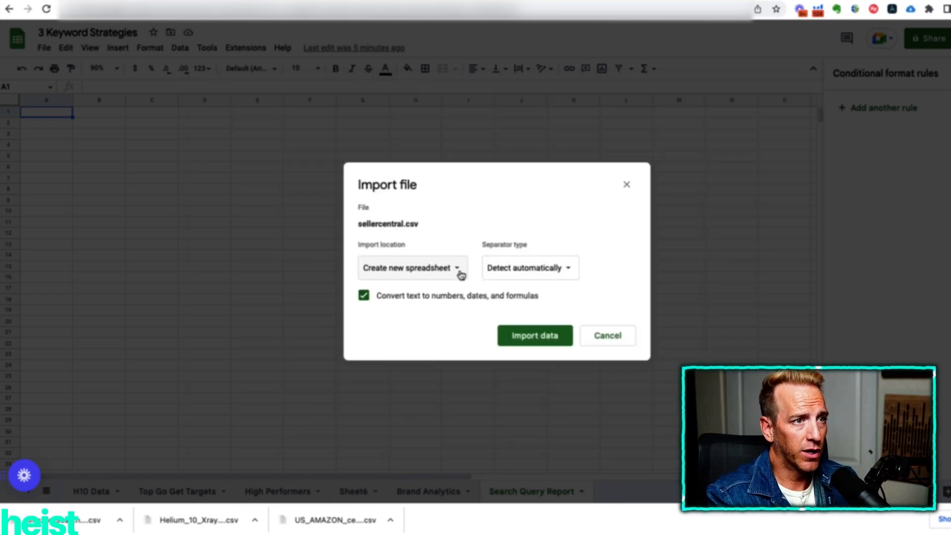
click(461, 274)
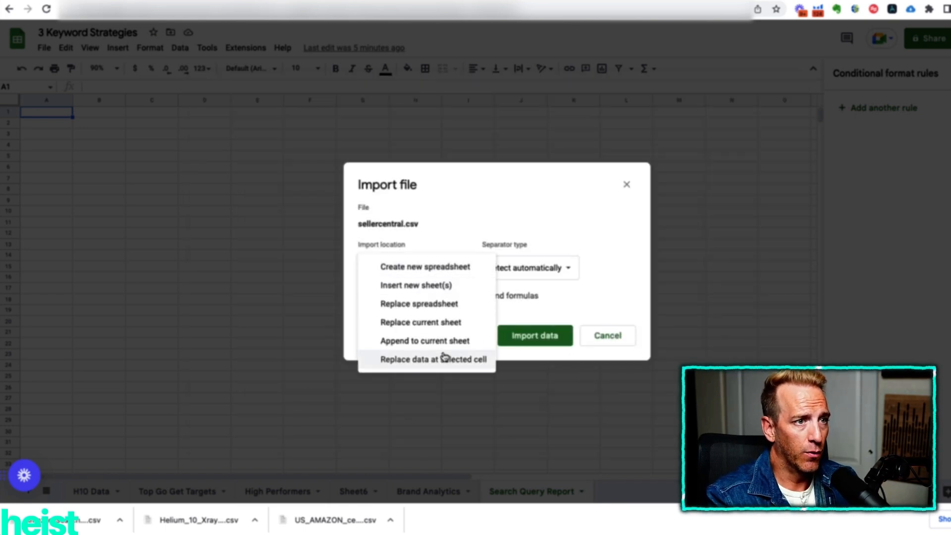
click(444, 359)
click(502, 340)
click(270, 301)
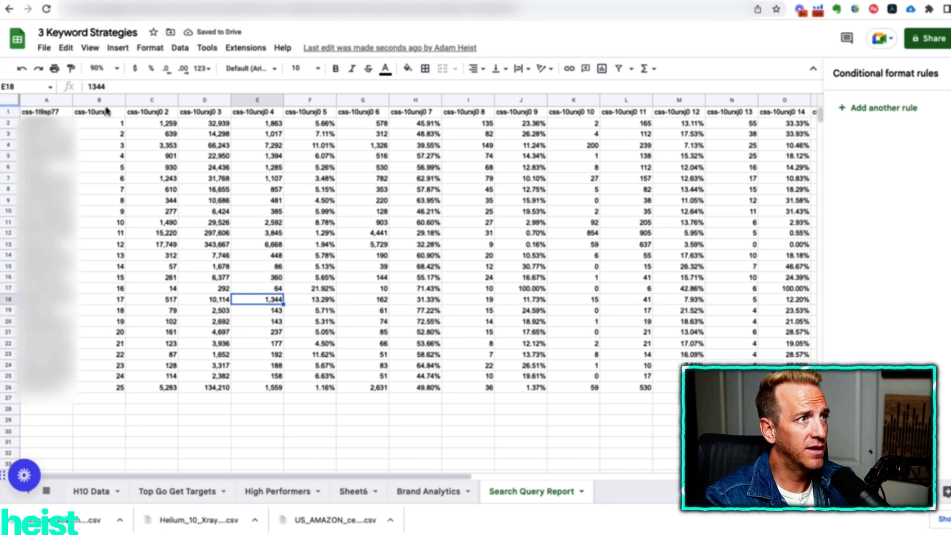
Copy the column headings from the Search Query Performance table and paste them below the imported data, starting at cell A29.
click(46, 114)
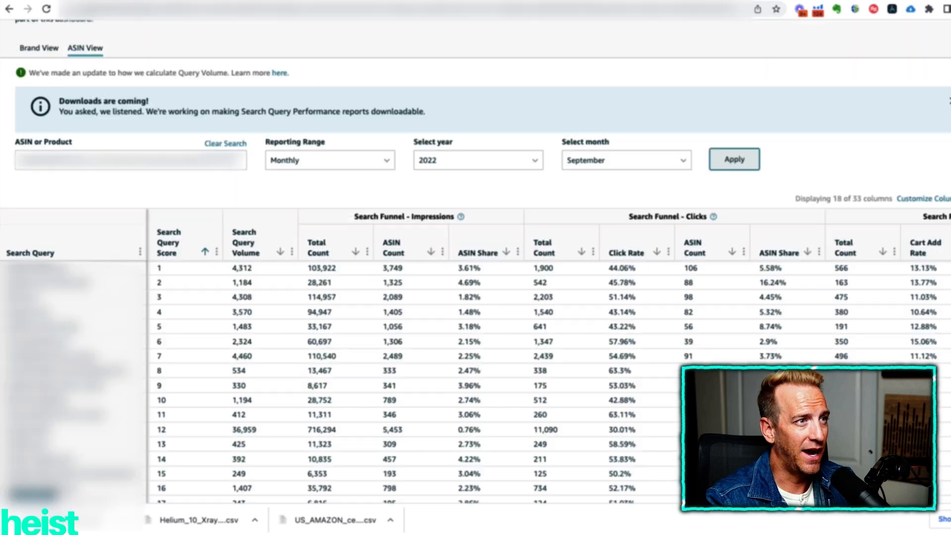
drag(9, 249, 871, 251)
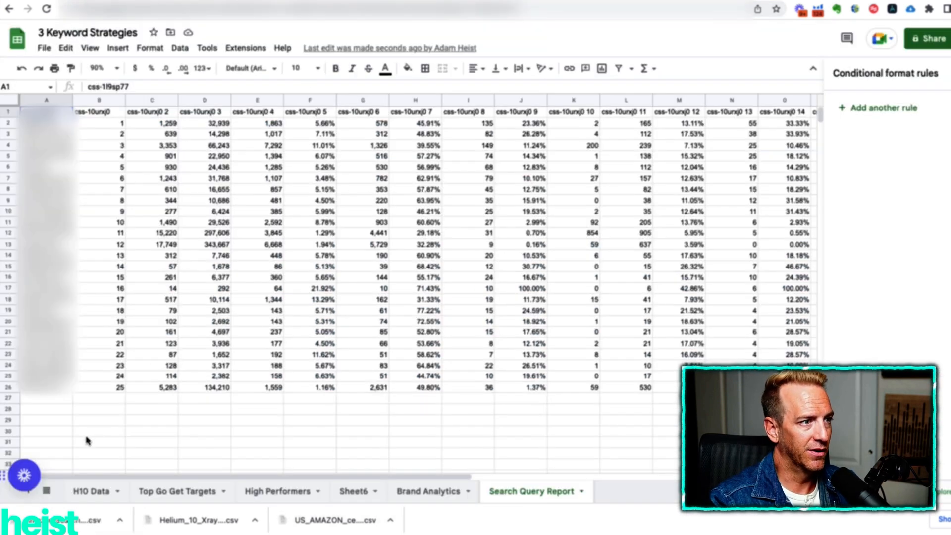
click(55, 421)
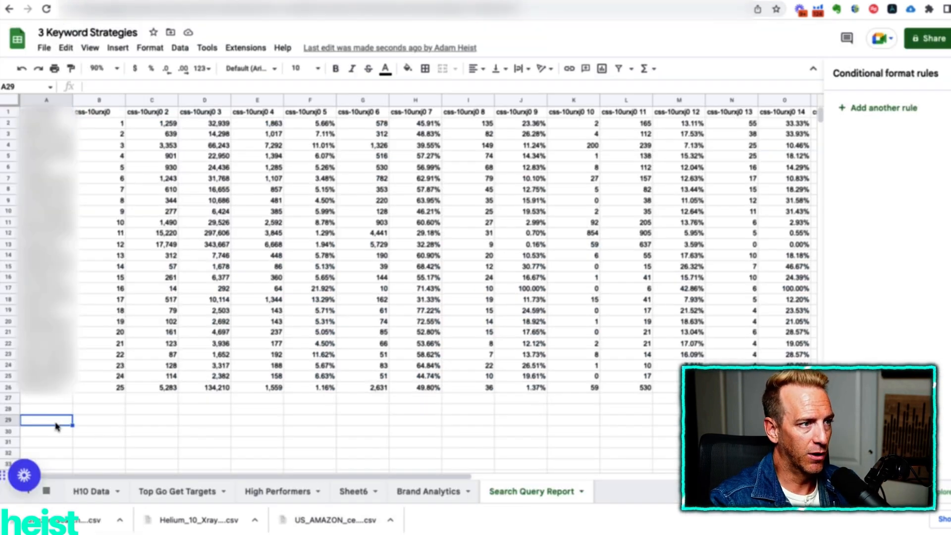
key(ctrl+v)
scroll(132, 415, down, 1)
scroll(158, 404, down, 2)
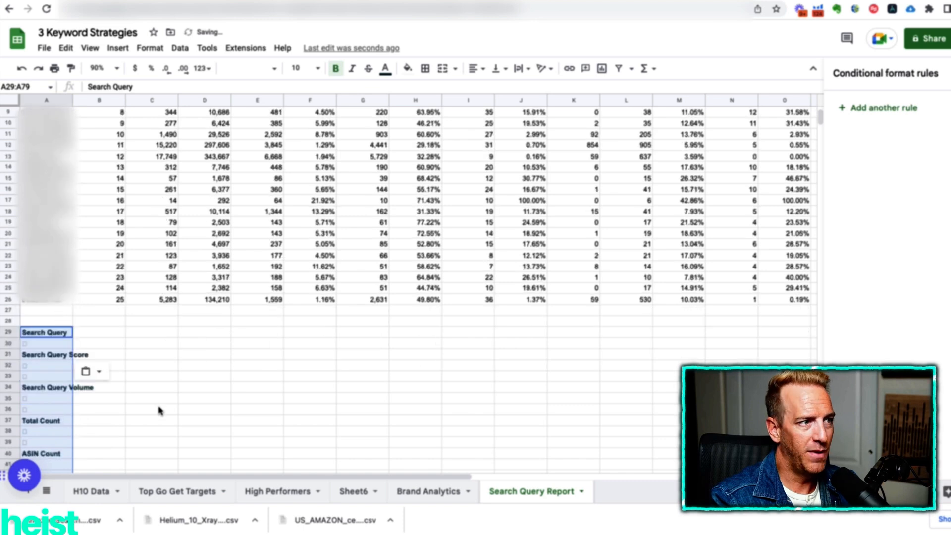
click(159, 410)
Remove the checkbox filler rows between the pasted headings so the list occupies consecutive cells A29 to A46.
click(49, 358)
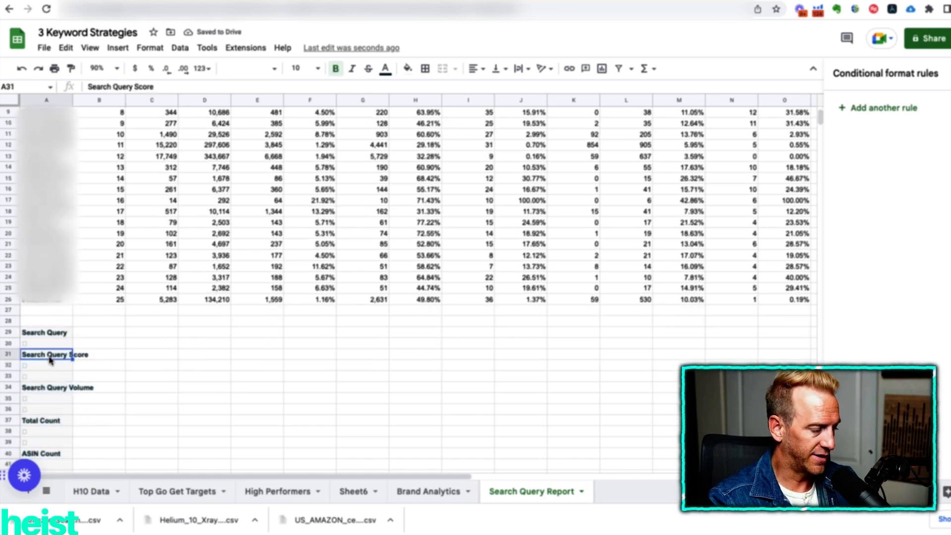
key(ctrl+c)
click(39, 347)
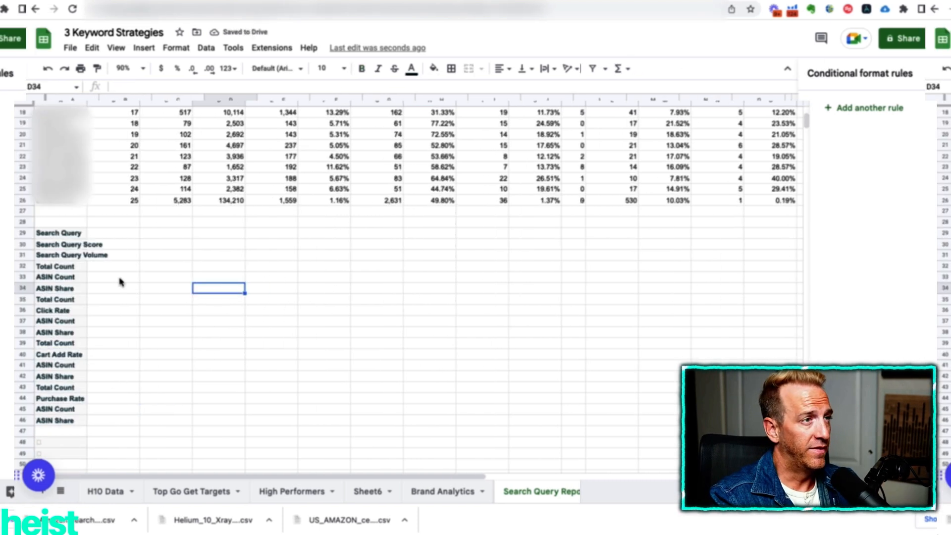
Copy the headings in A29:A46 and paste them transposed across row 1, replacing the scraped column names.
drag(43, 234, 45, 420)
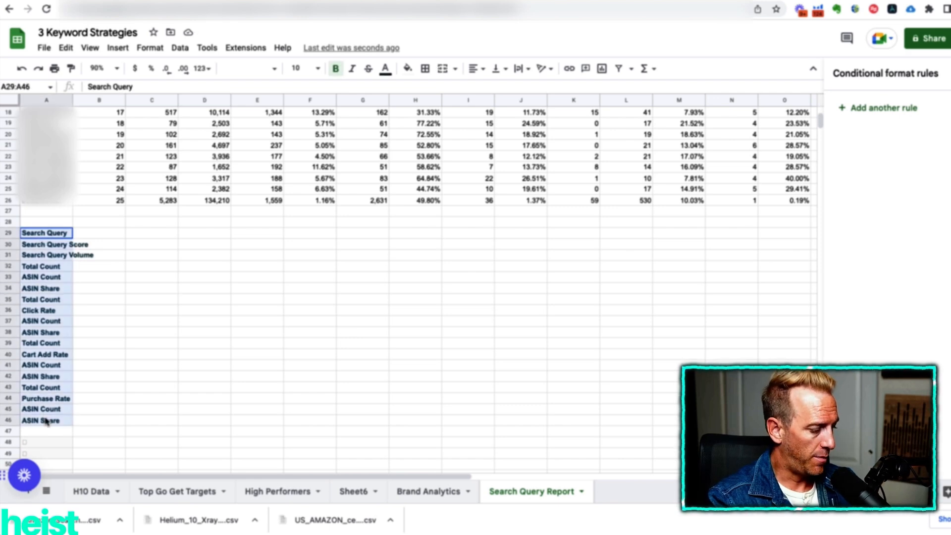
key(ctrl+c)
scroll(82, 390, up, 3)
scroll(82, 389, up, 3)
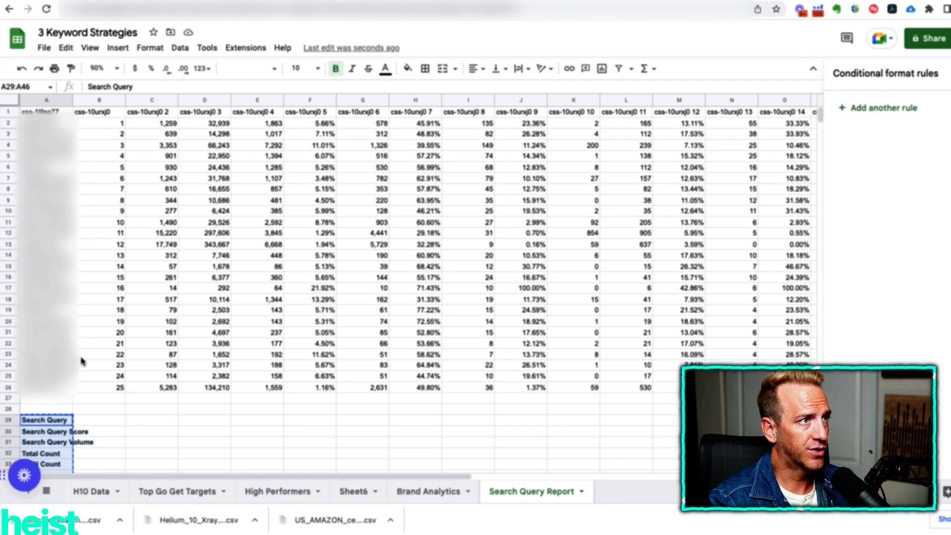
click(50, 113)
right_click(52, 114)
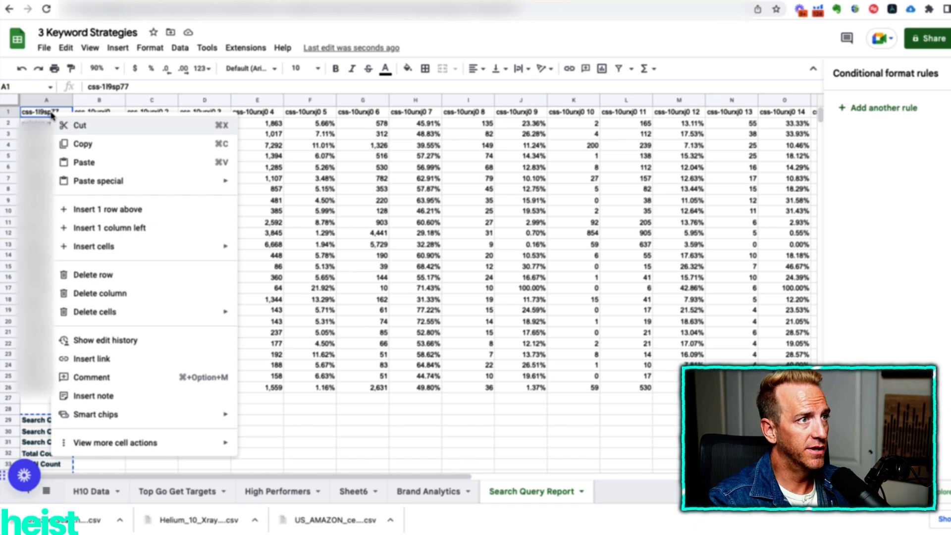
mouse_move(166, 184)
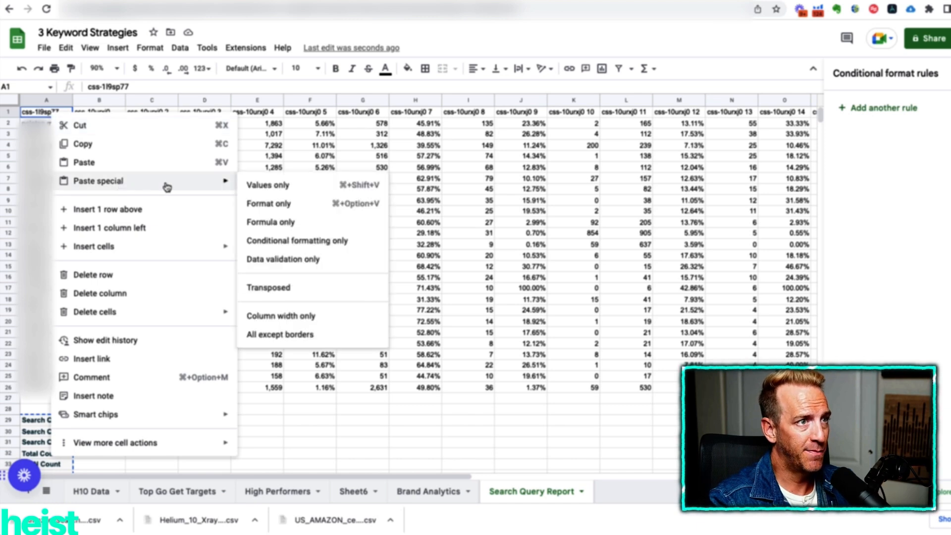
click(284, 288)
click(311, 278)
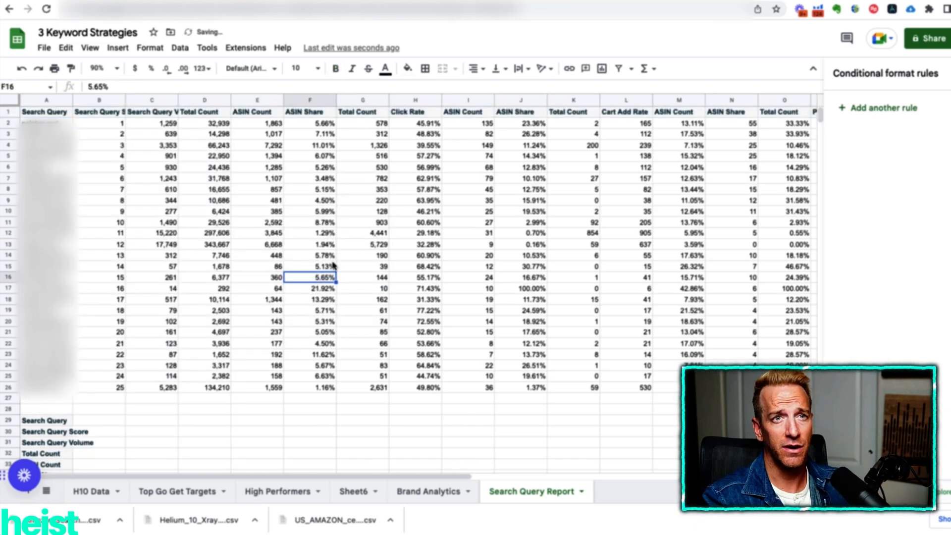
Hide columns D through Q so Search Query Volume sits beside the Purchase Rate, ASIN Count and ASIN Share columns.
click(949, 73)
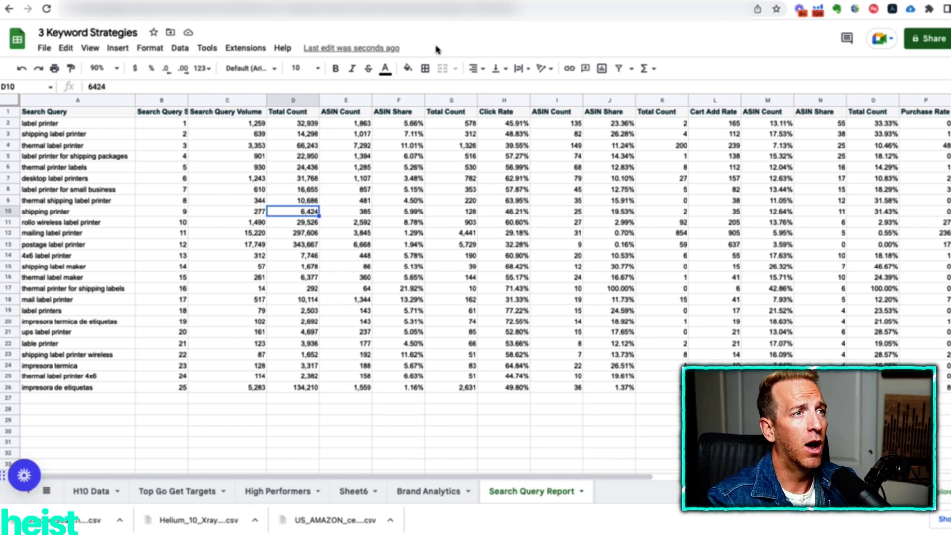
click(416, 169)
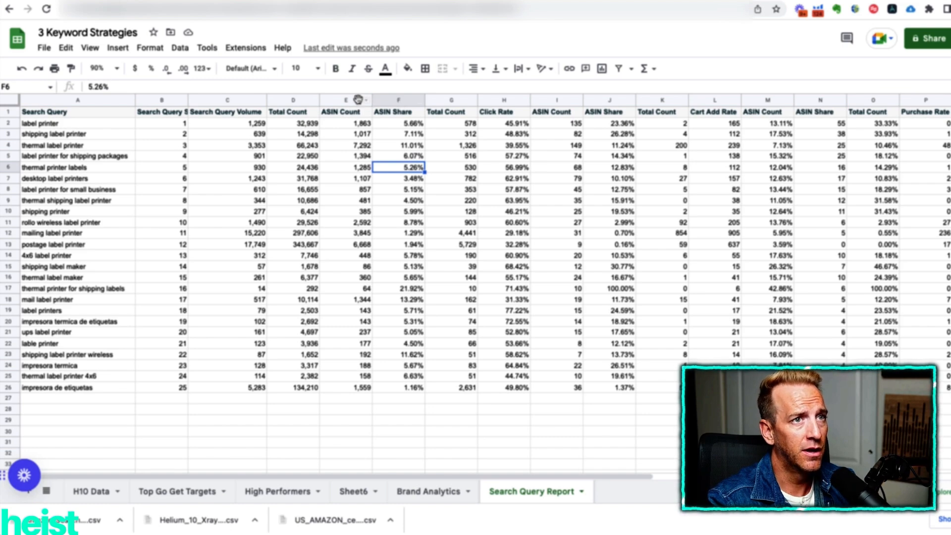
drag(358, 100, 949, 101)
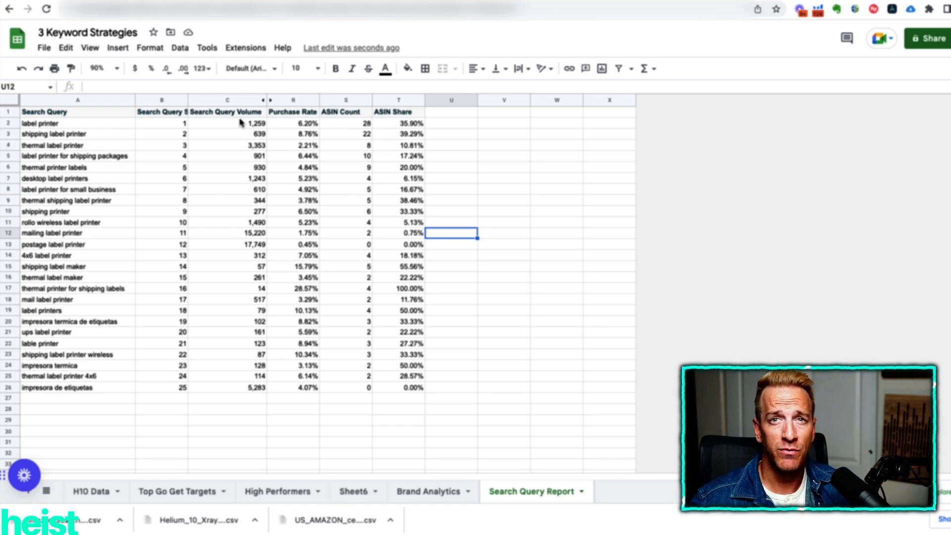
Examine the Purchase Rate and ASIN Count values for the search queries, including shipping label maker and postage label printer.
click(341, 127)
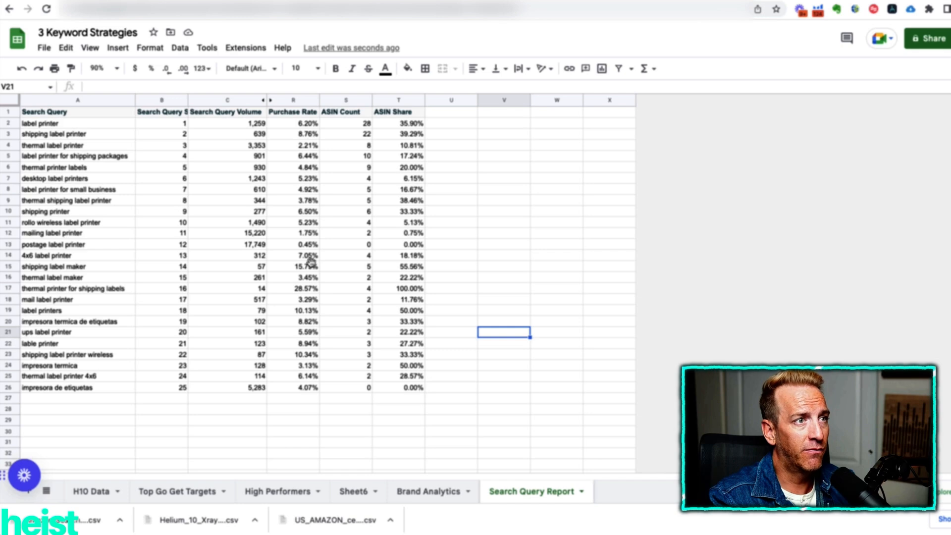
click(308, 265)
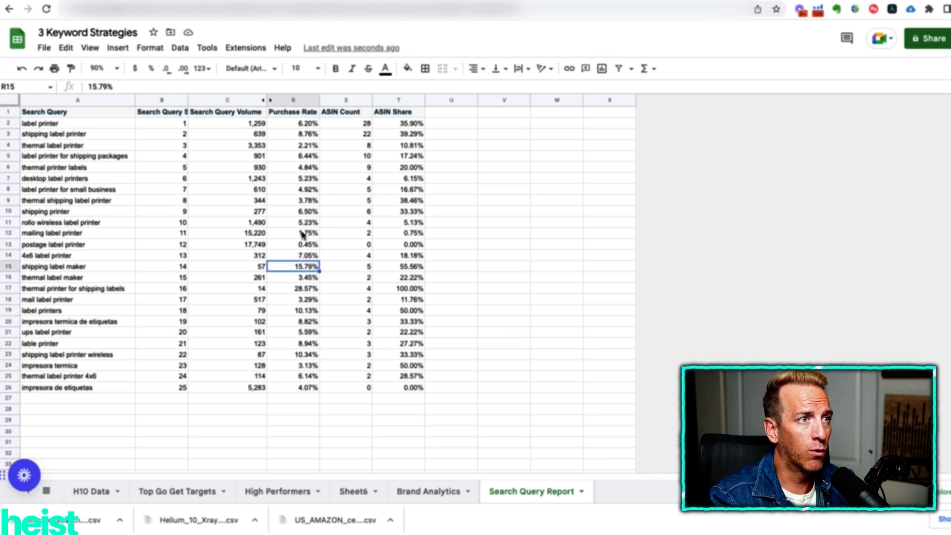
click(347, 244)
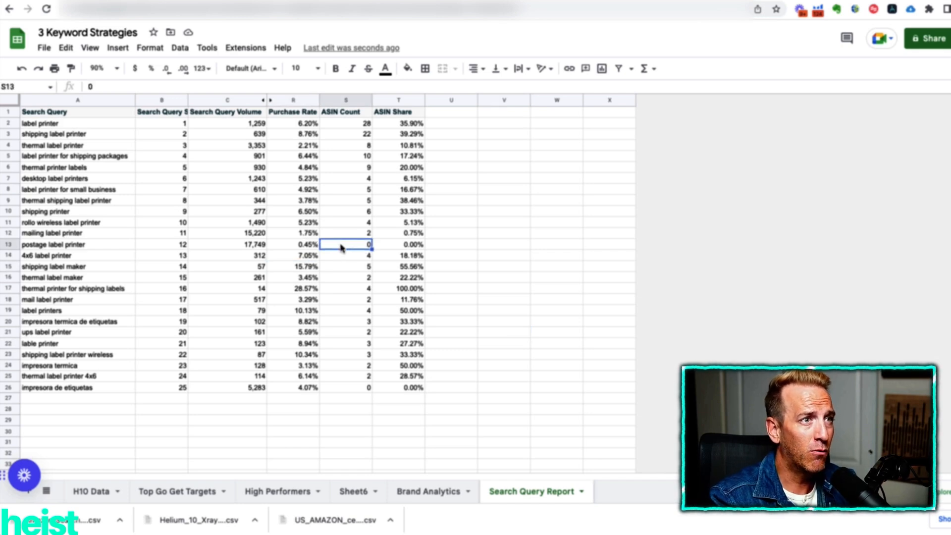